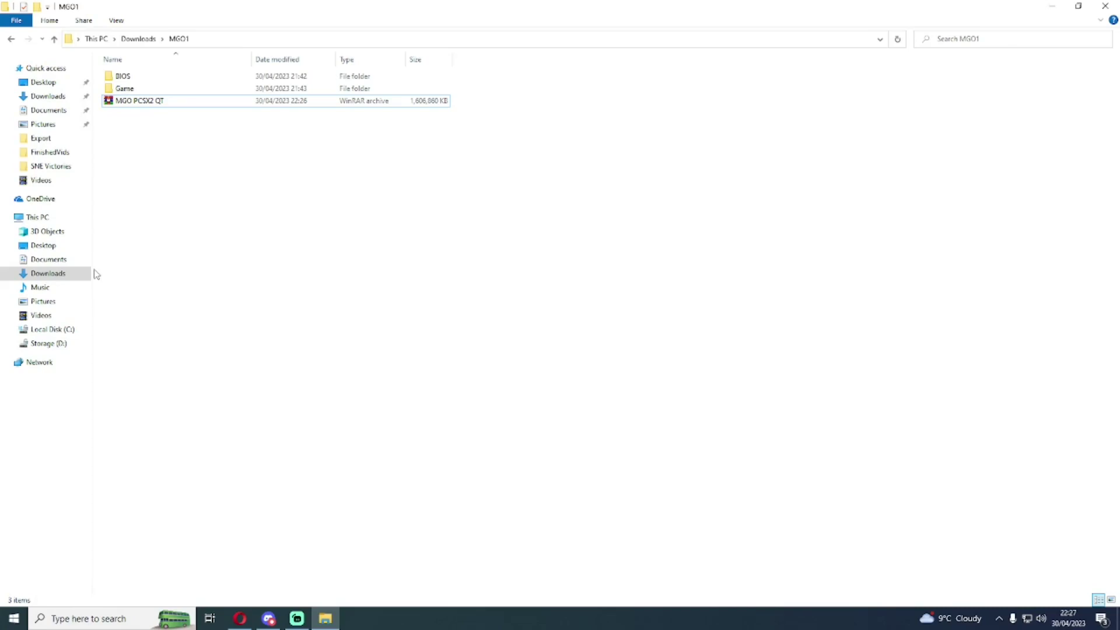
Extract the MGO PCSX2 QT archive in the MGO1 folder into its own MGO PCSX2 QT folder
click(182, 104)
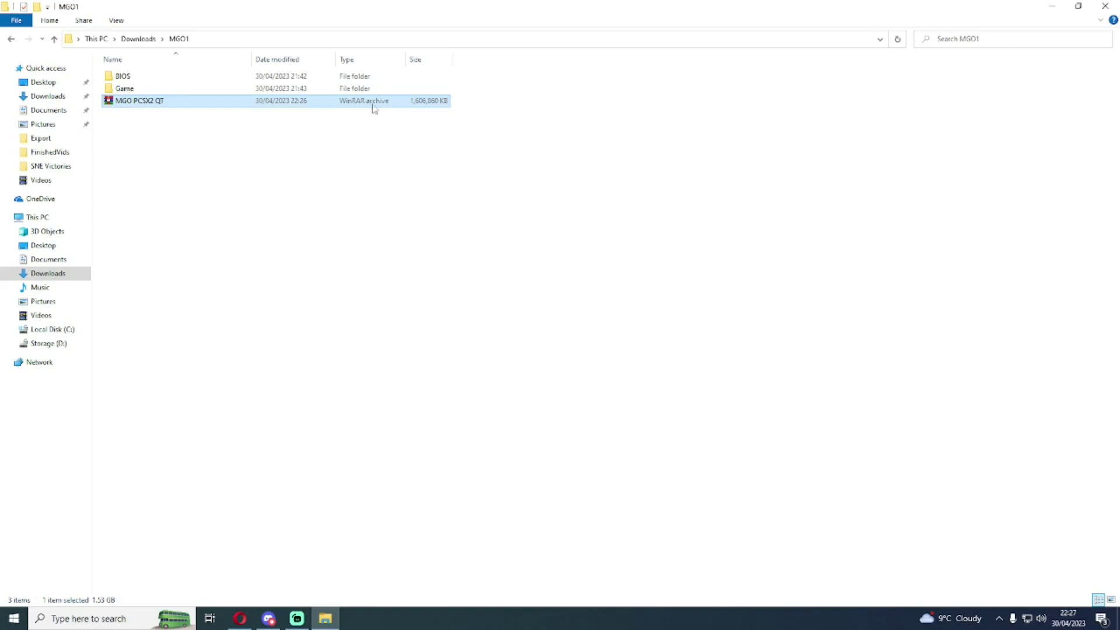
right_click(199, 106)
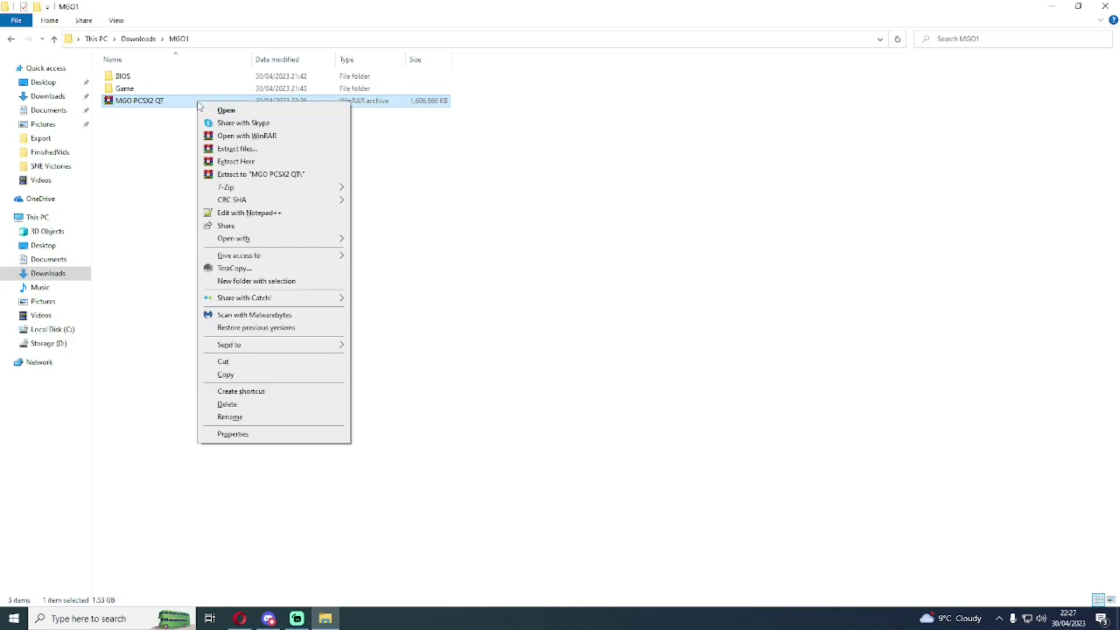
click(270, 175)
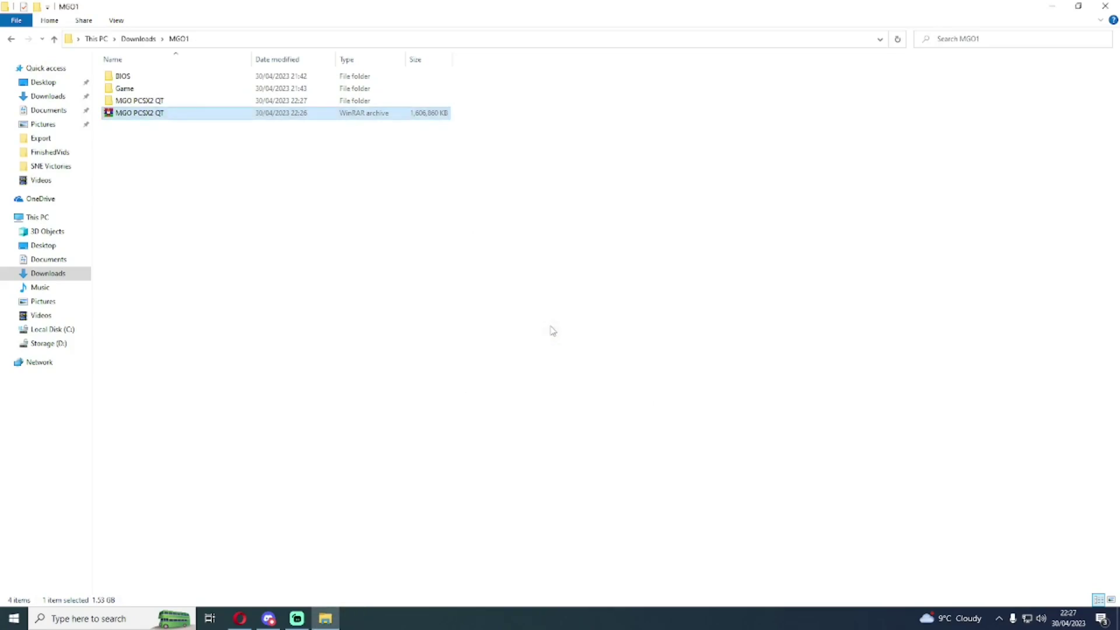
Examine the bios and ISO subfolders inside the extracted MGO PCSX2 QT folder, and return to the MGO1 folder
double_click(182, 104)
double_click(194, 80)
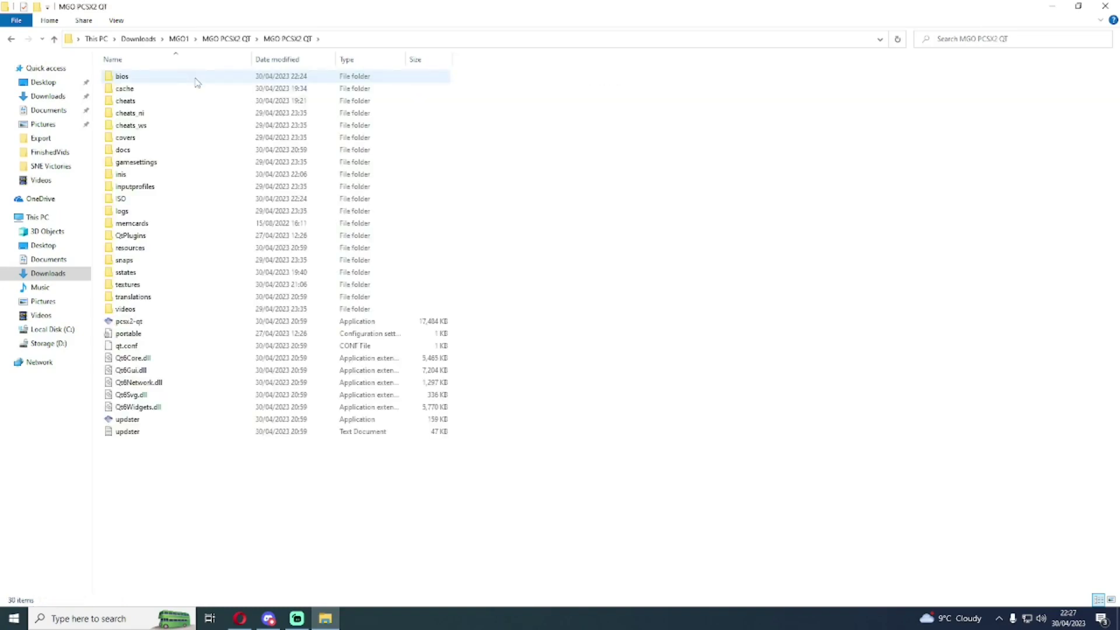
double_click(197, 80)
click(12, 39)
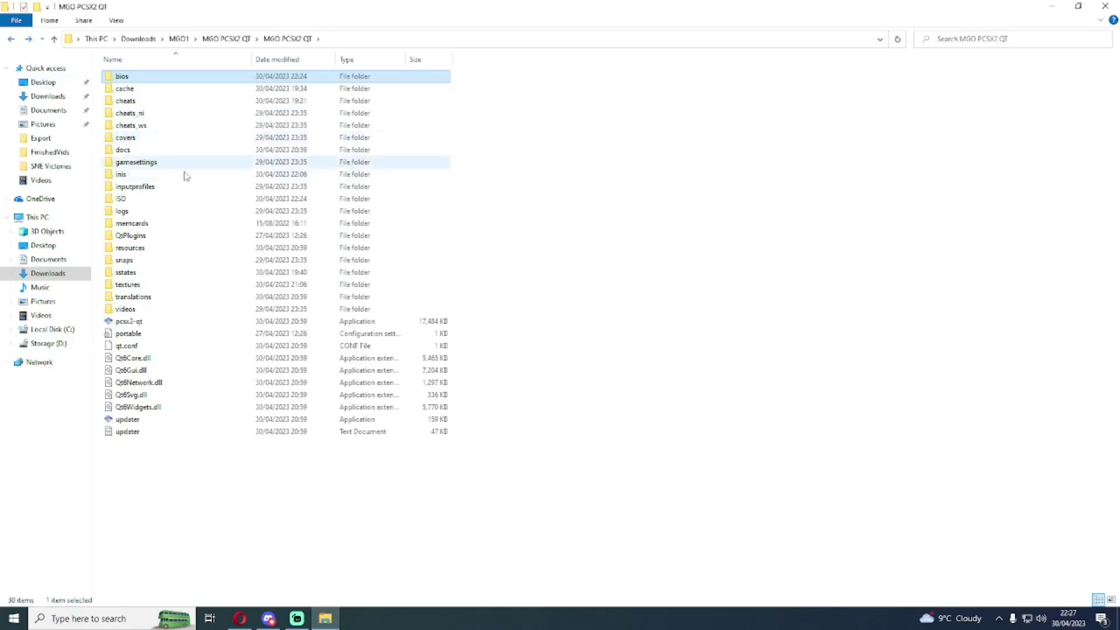
double_click(182, 199)
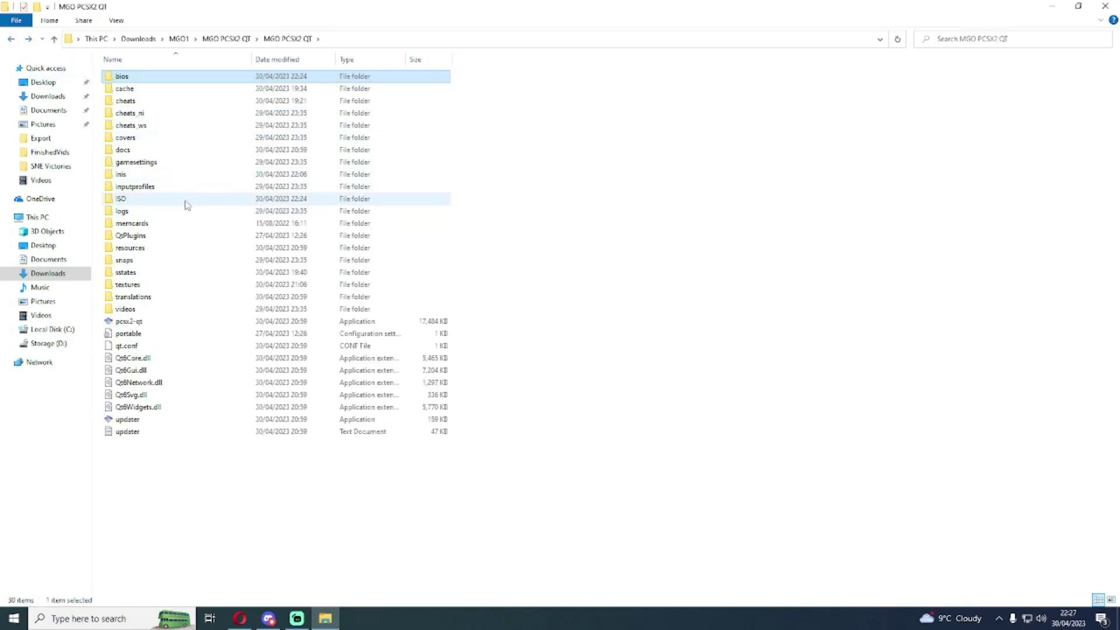
click(12, 39)
click(167, 78)
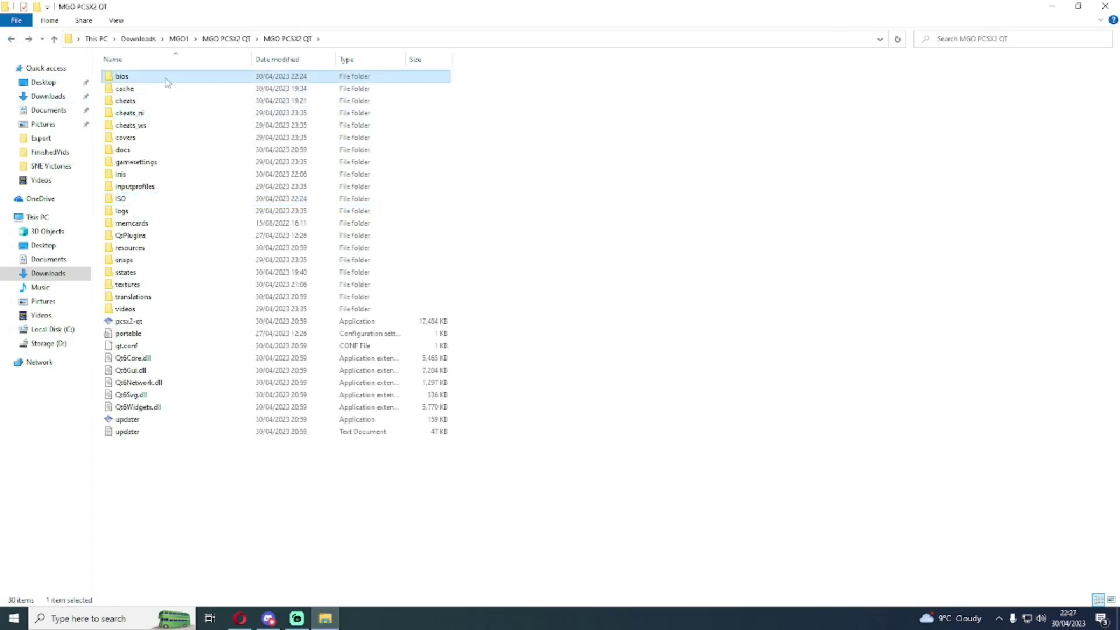
click(168, 202)
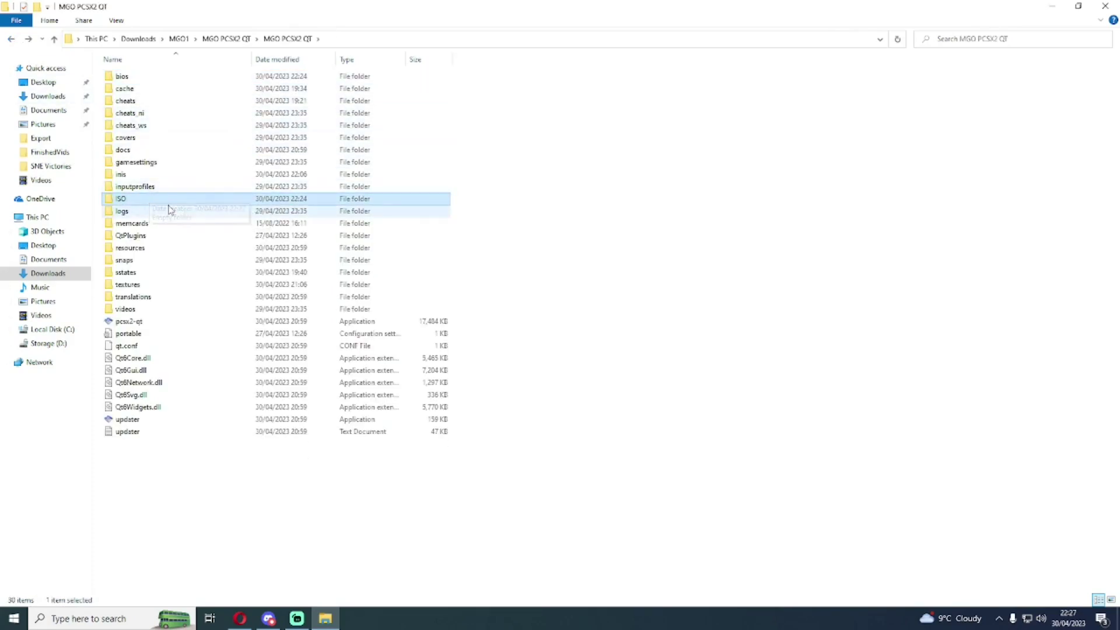
click(14, 41)
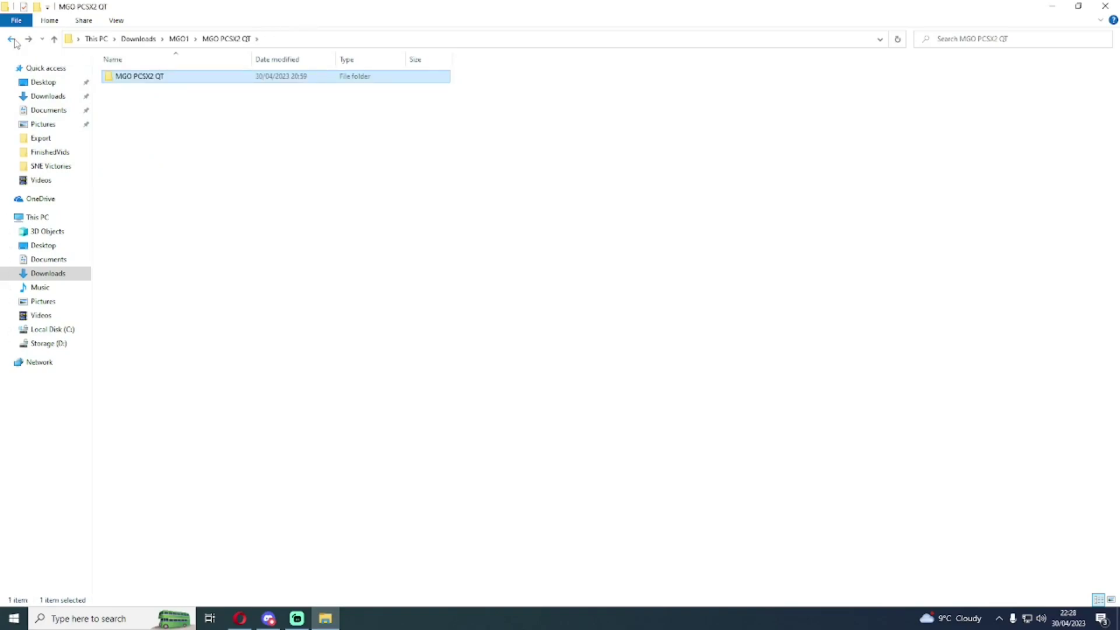
click(12, 39)
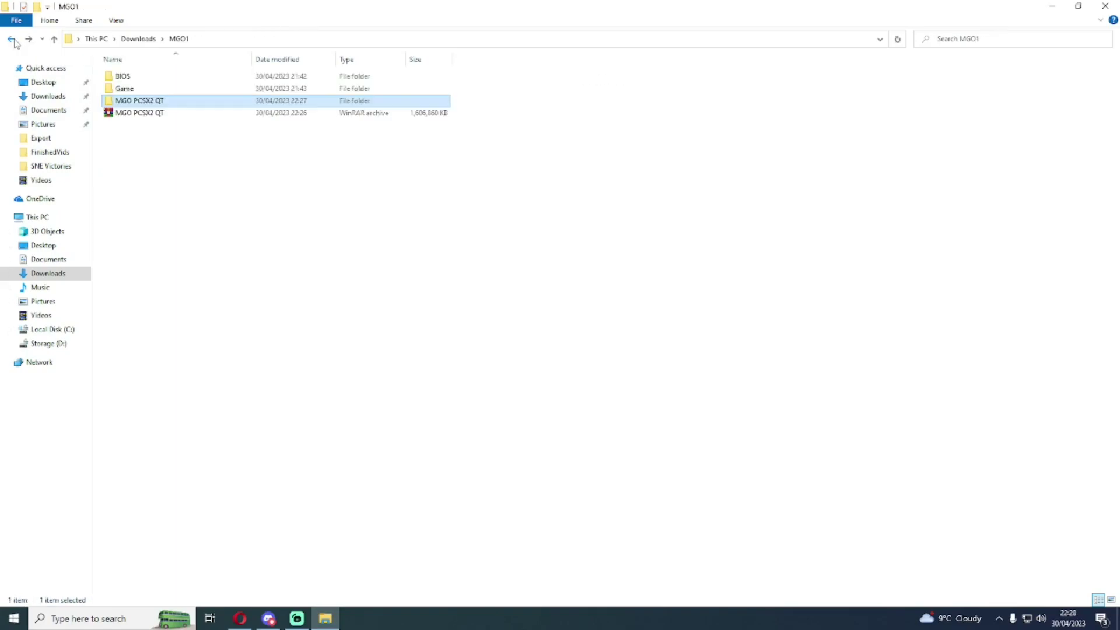
Copy all the PS2 BIOS files in the BIOS folder of MGO1 to the clipboard
double_click(146, 77)
drag(193, 180, 165, 72)
right_click(166, 73)
click(222, 304)
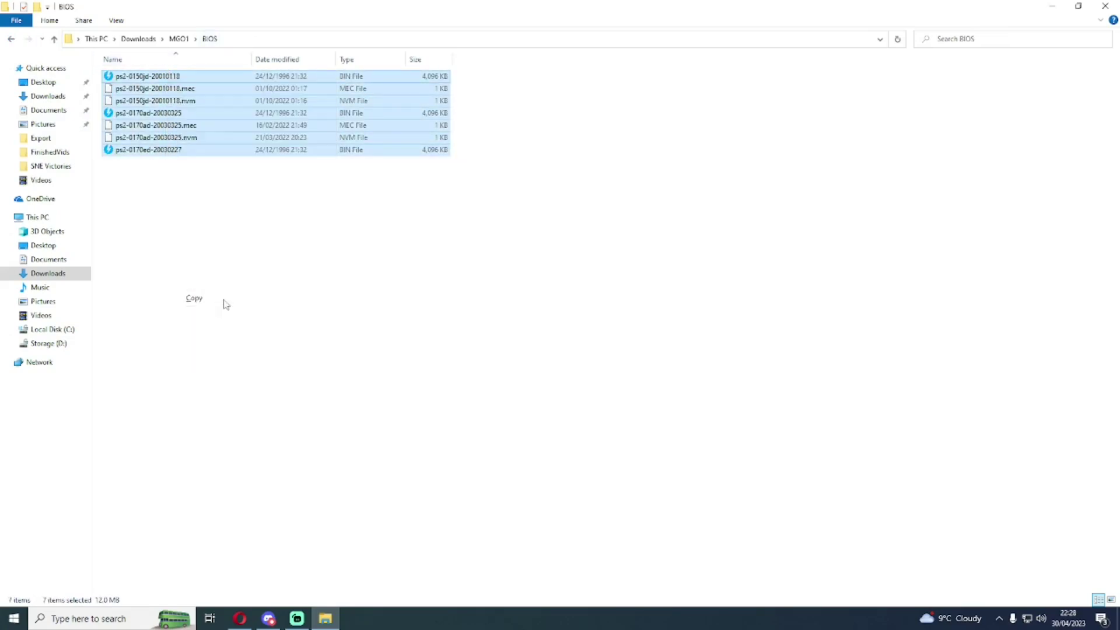
Paste the copied BIOS files into the bios folder of the extracted MGO PCSX2 QT folder, using TeraCopy
click(11, 39)
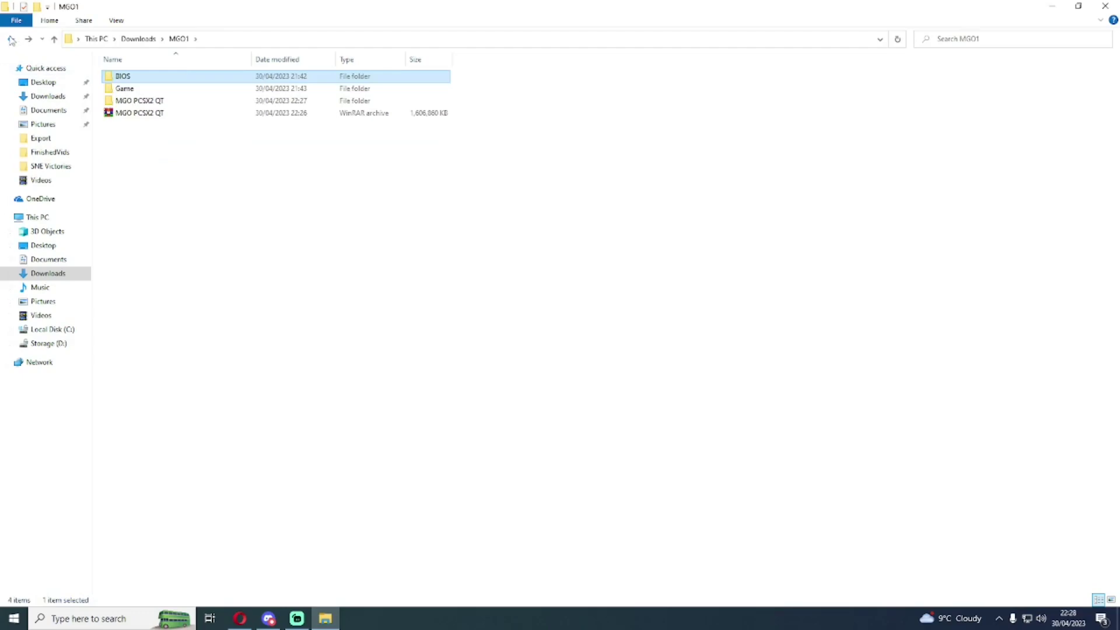
double_click(170, 103)
double_click(158, 78)
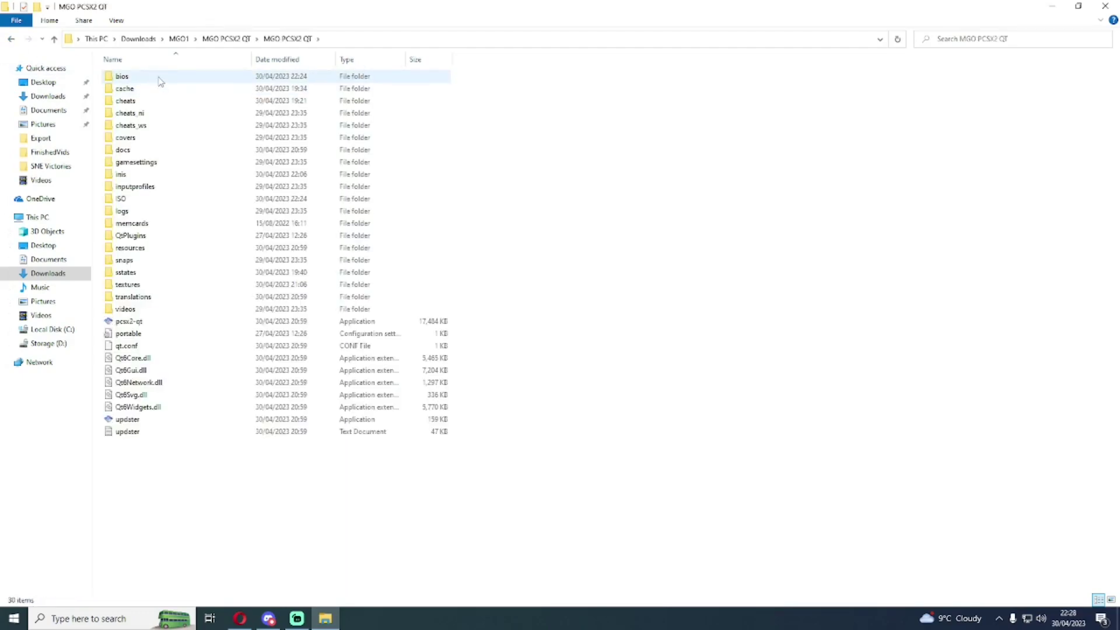
double_click(160, 81)
right_click(292, 227)
click(327, 306)
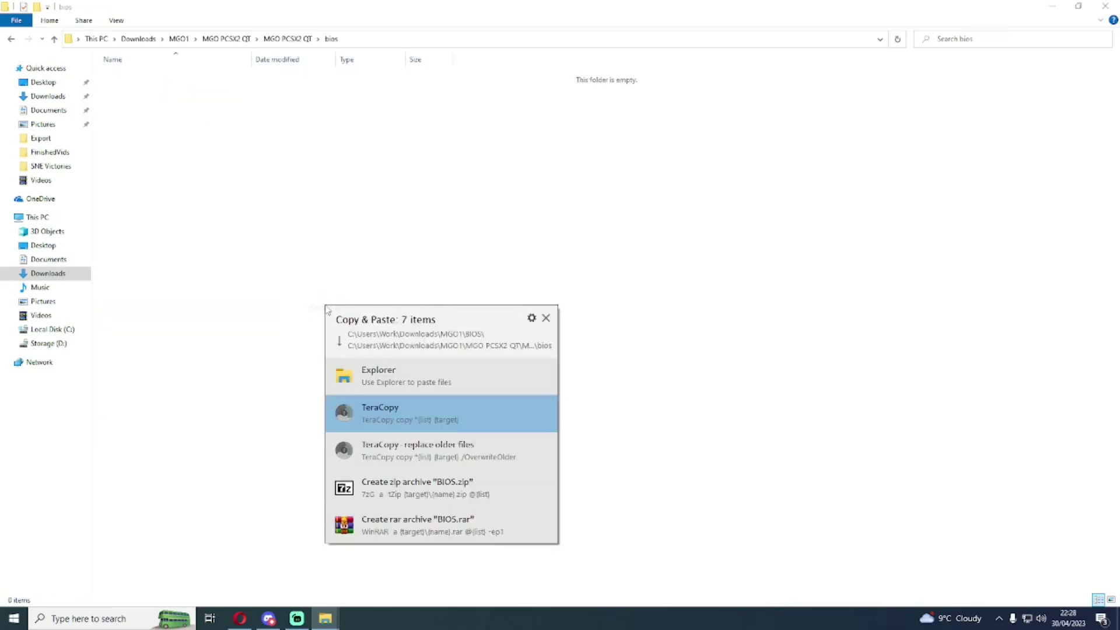
click(361, 412)
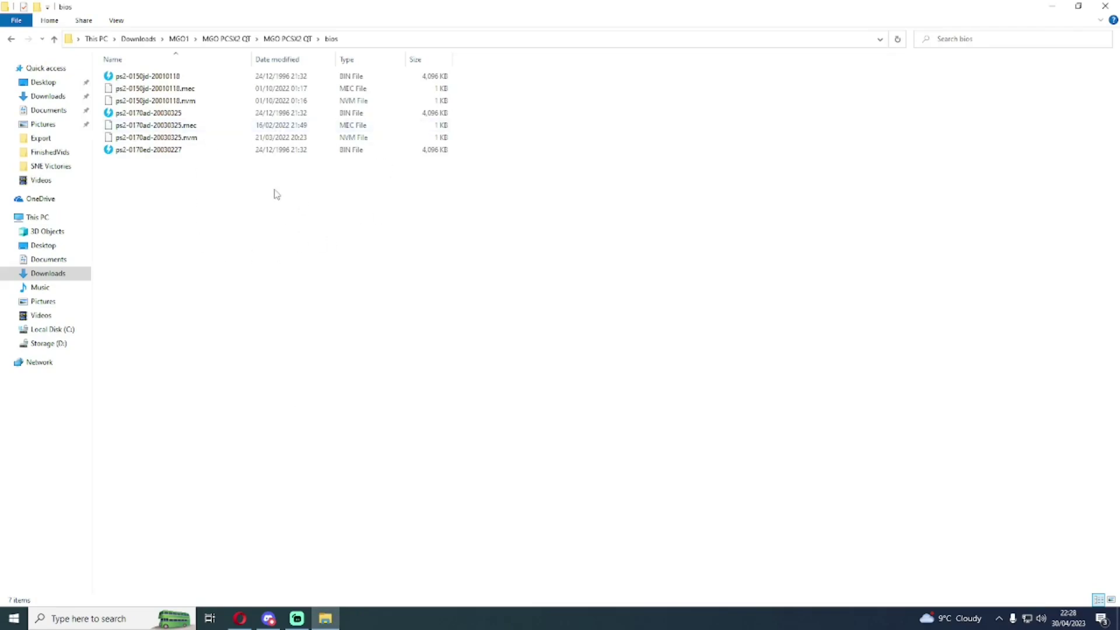
Copy the game image "MGS3 - (Disc 2) (Persistence)" from the Game folder of MGO1 to the clipboard
click(11, 40)
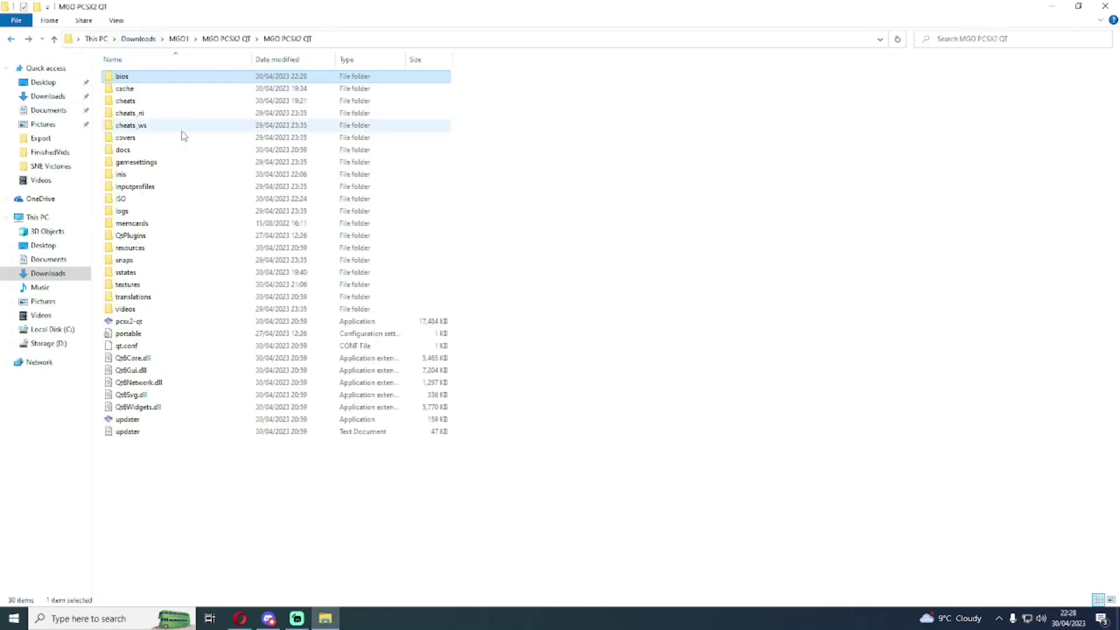
click(10, 40)
double_click(140, 88)
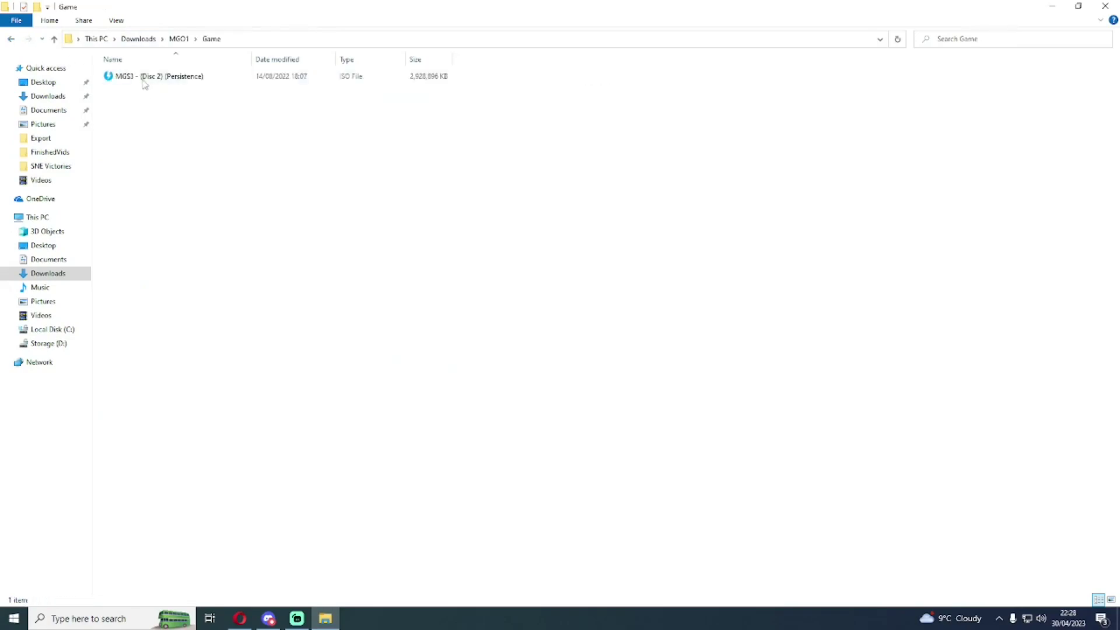
right_click(140, 80)
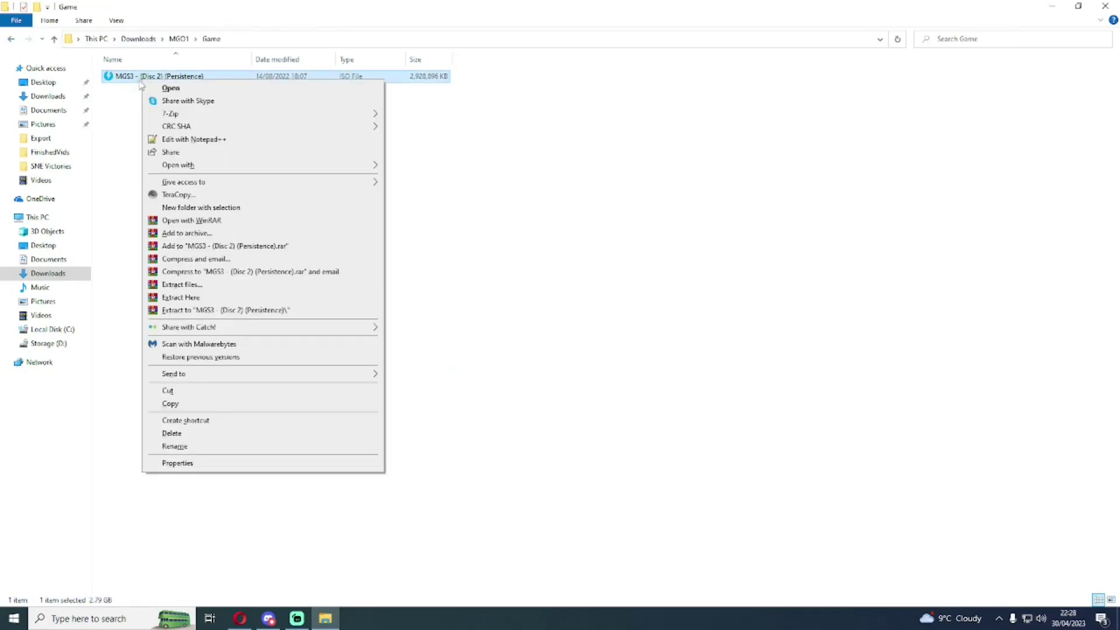
click(196, 404)
Paste the copied game image into the ISO folder of the extracted MGO PCSX2 QT folder
click(7, 40)
click(7, 39)
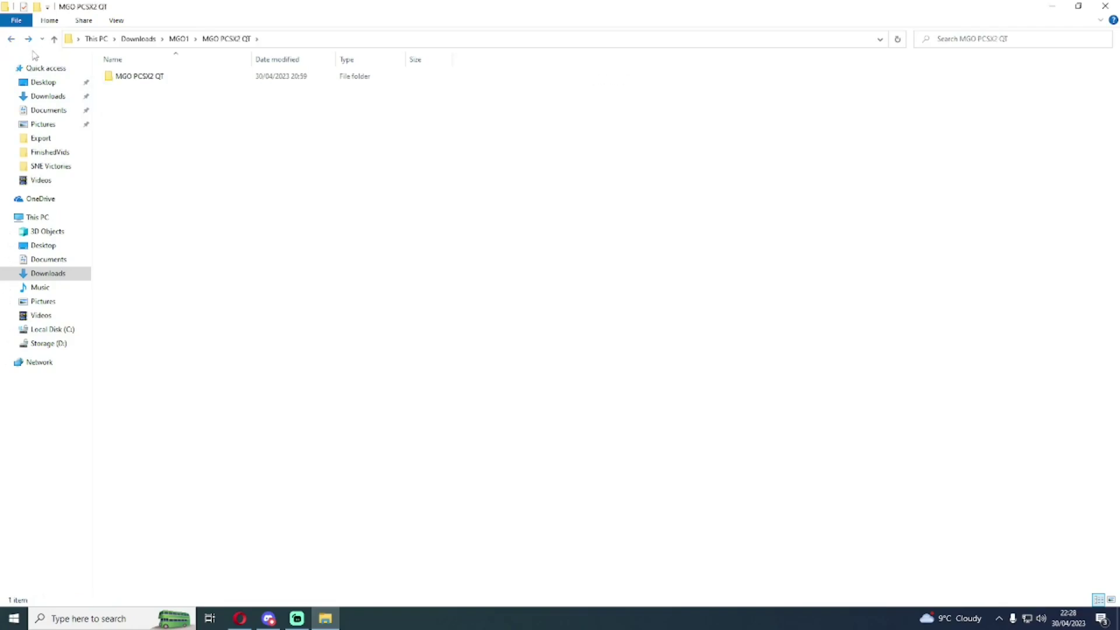
click(179, 38)
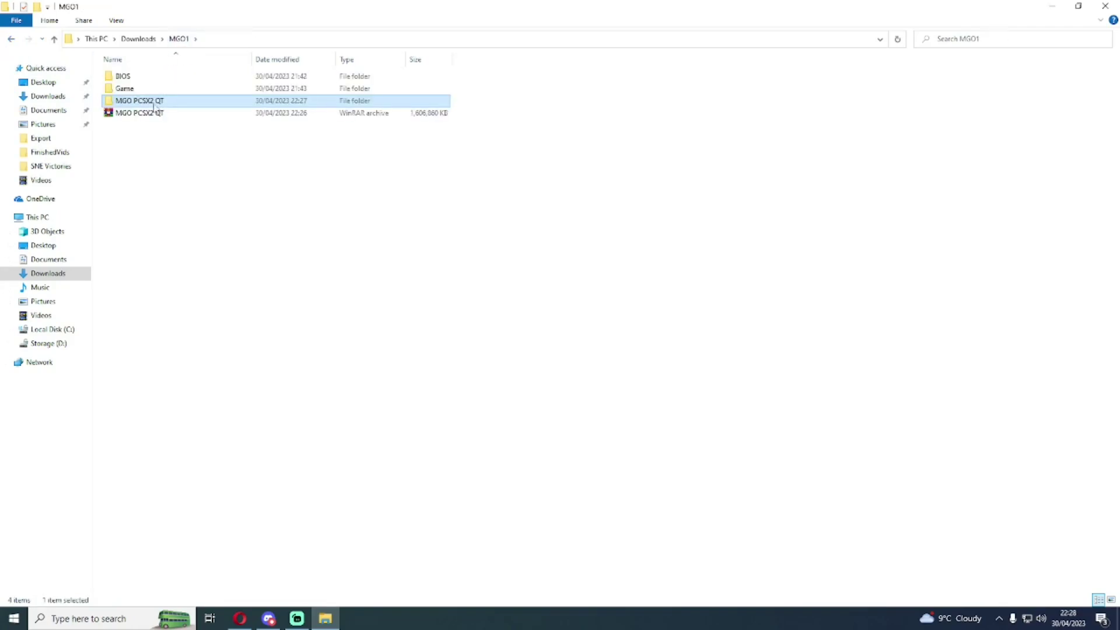
double_click(140, 100)
double_click(142, 76)
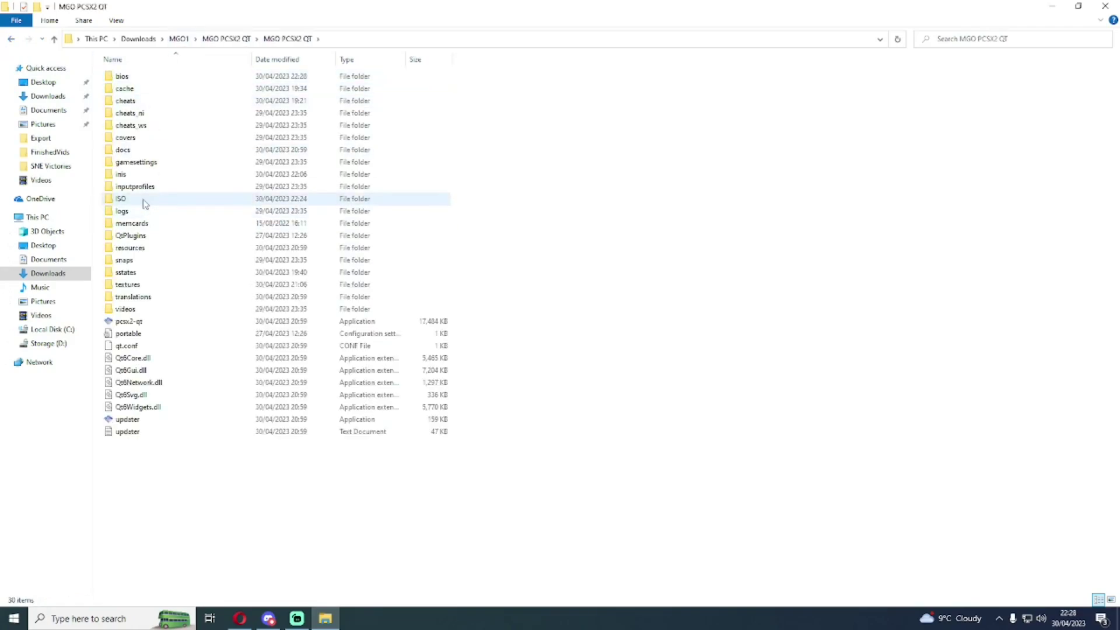
double_click(283, 200)
right_click(245, 214)
click(284, 294)
click(408, 401)
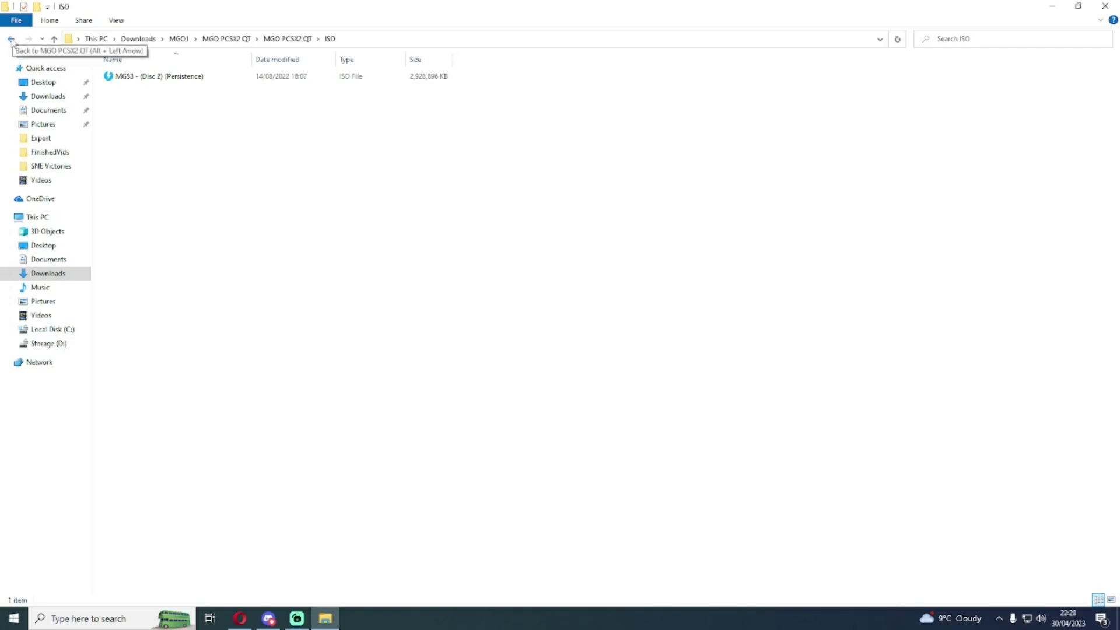
Launch pcsx2-qt from the MGO PCSX2 QT folder and add its ISO folder as a recursively scanned game directory
click(11, 40)
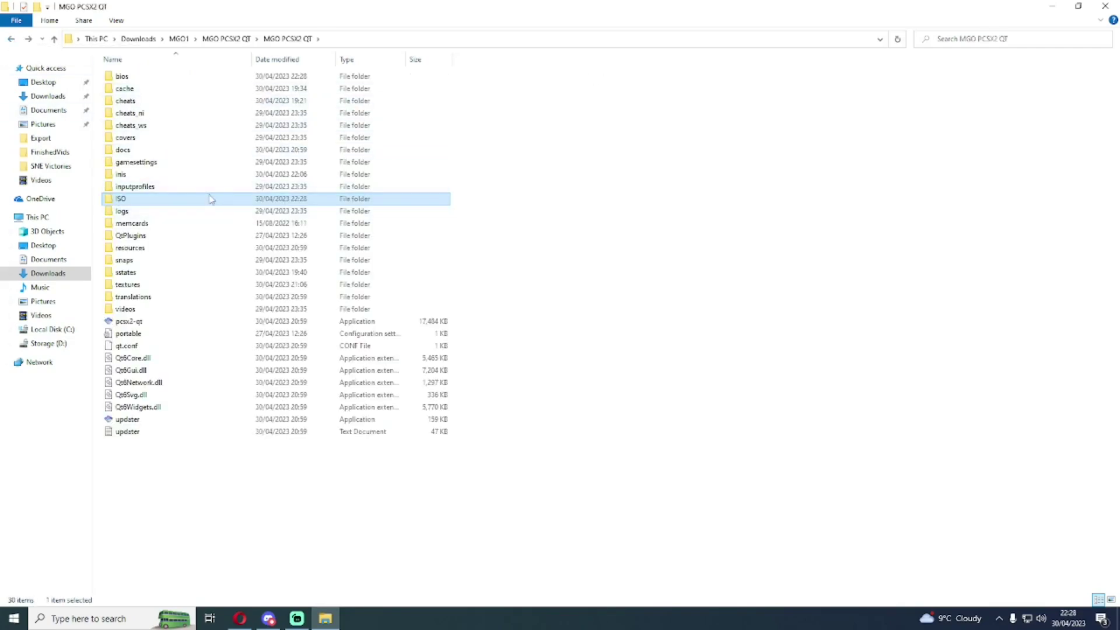
double_click(165, 323)
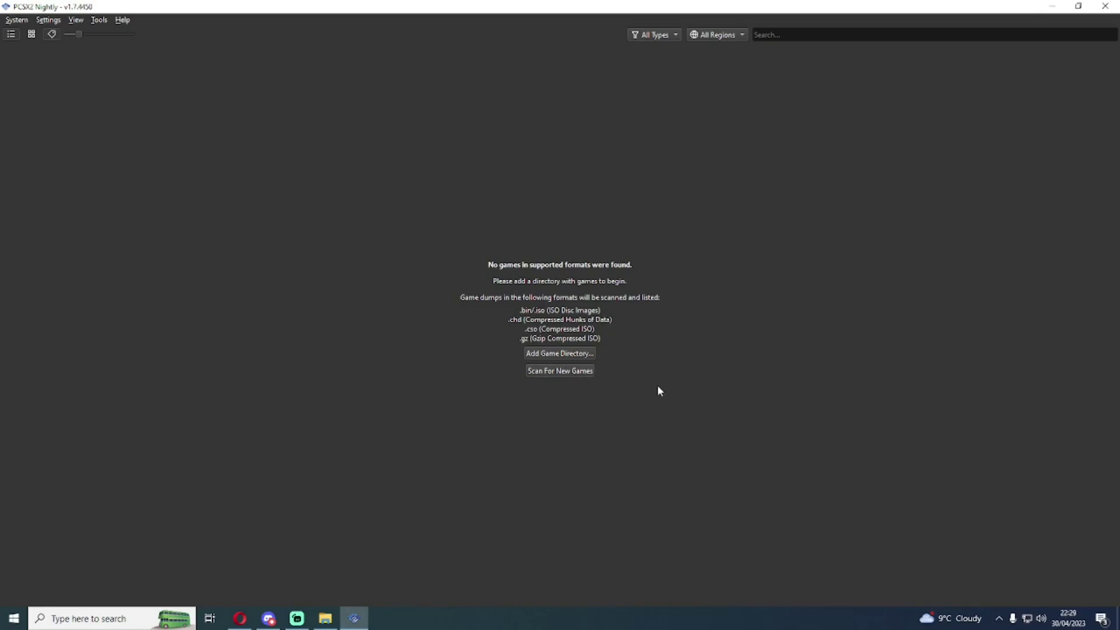
click(588, 353)
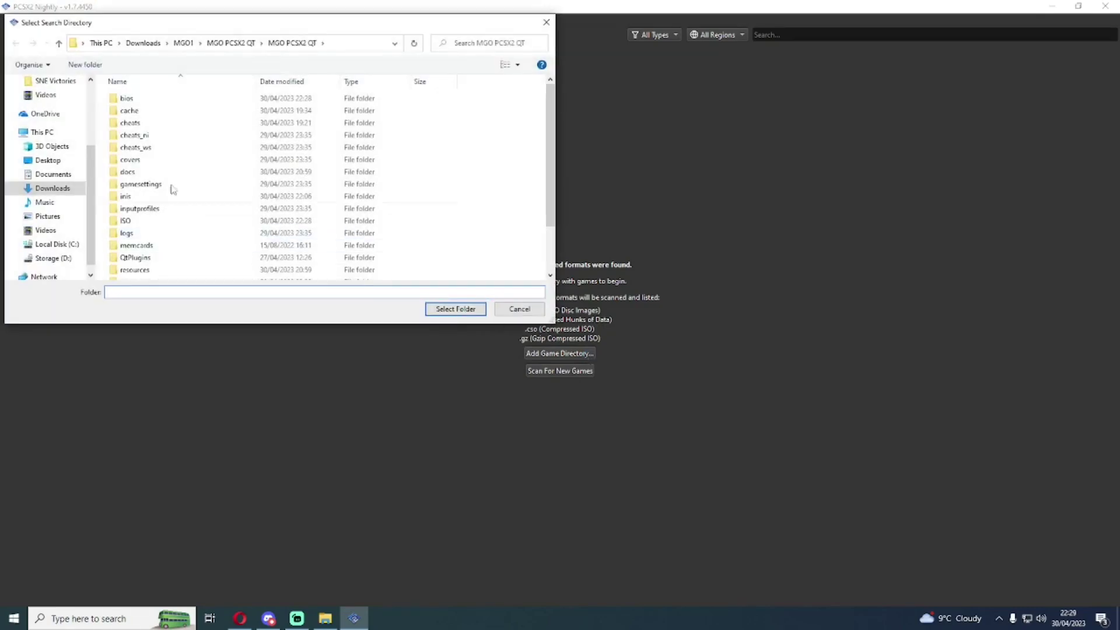
click(156, 225)
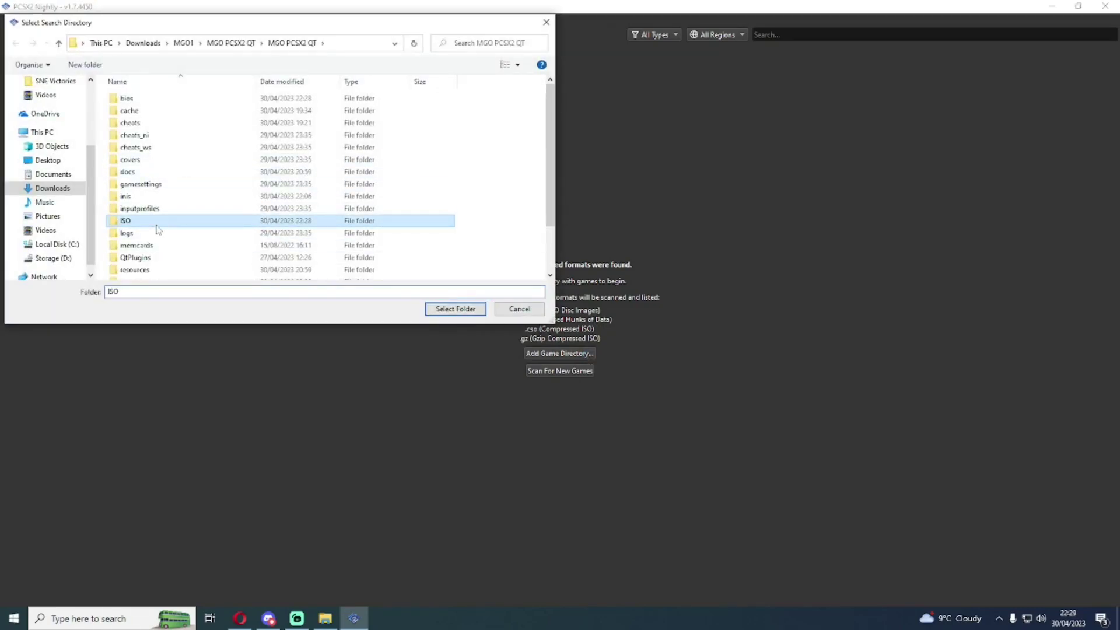
click(448, 310)
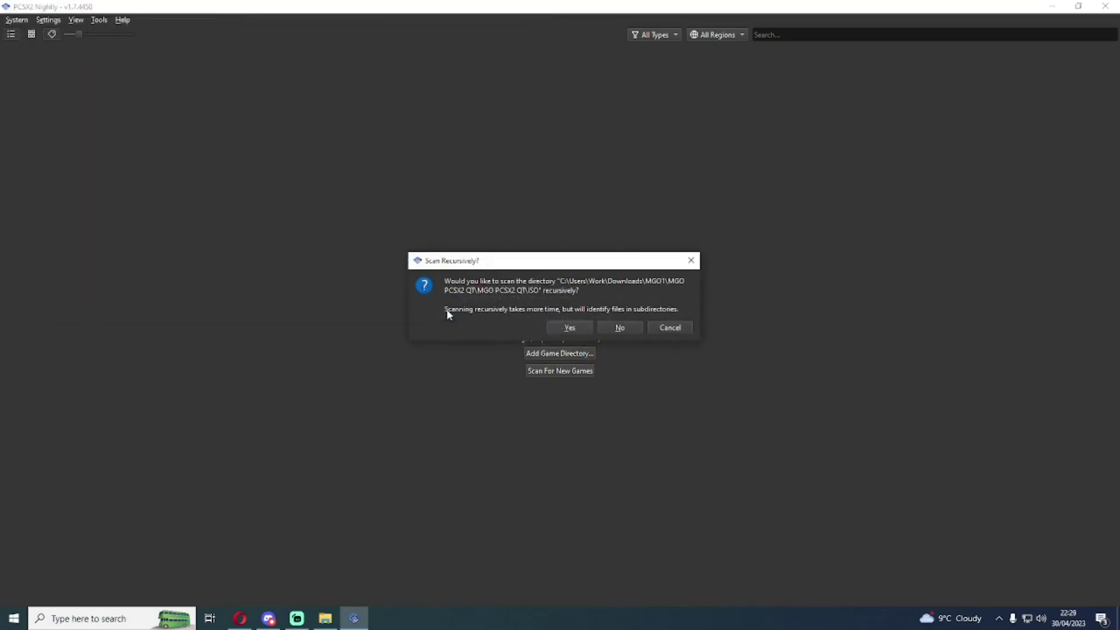
click(586, 327)
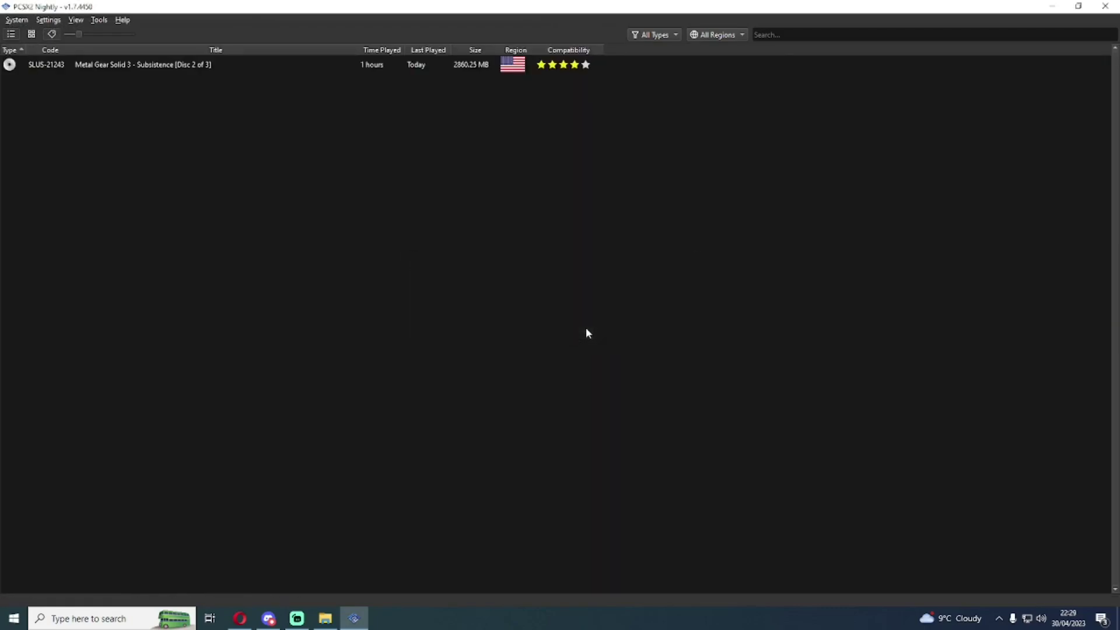
In the emulator's Network & HDD settings, choose PCAP Bridged as the Ethernet device type
click(233, 65)
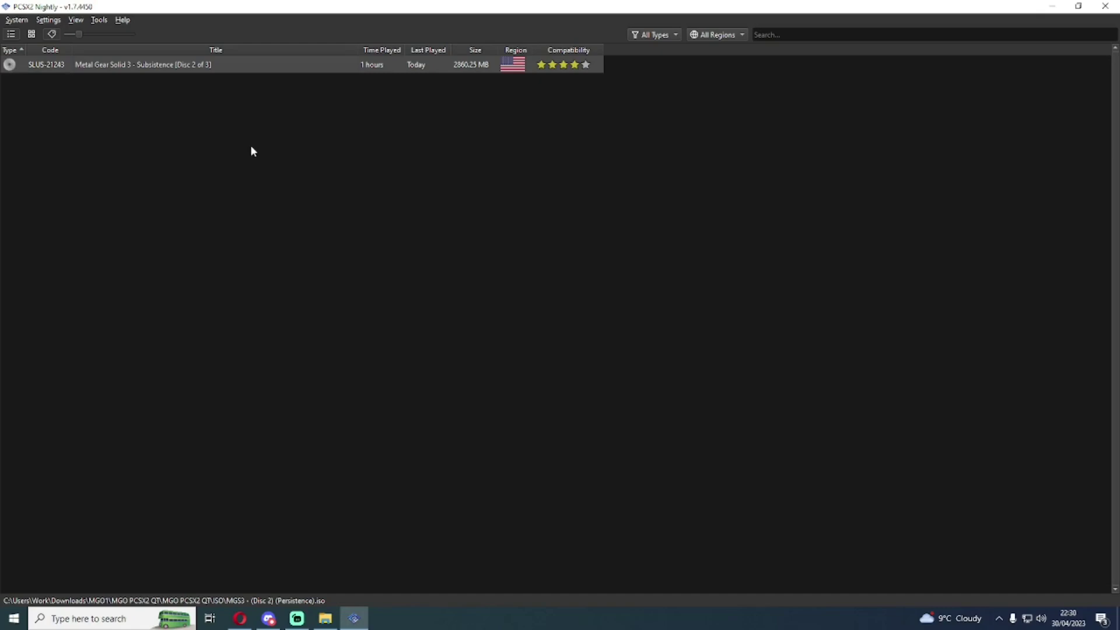
click(51, 20)
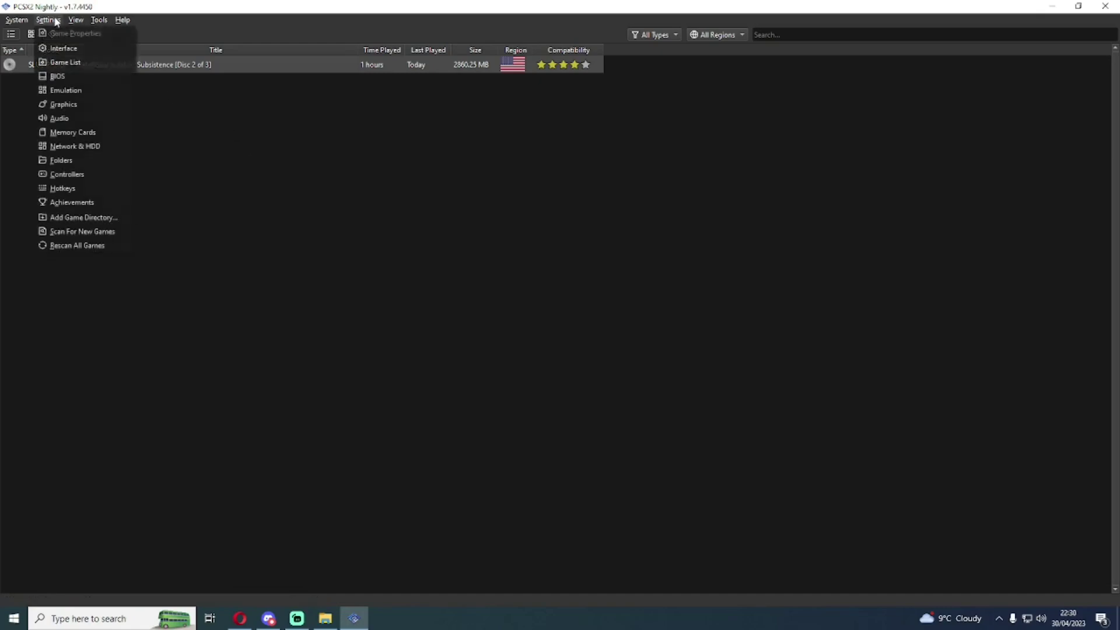
click(114, 148)
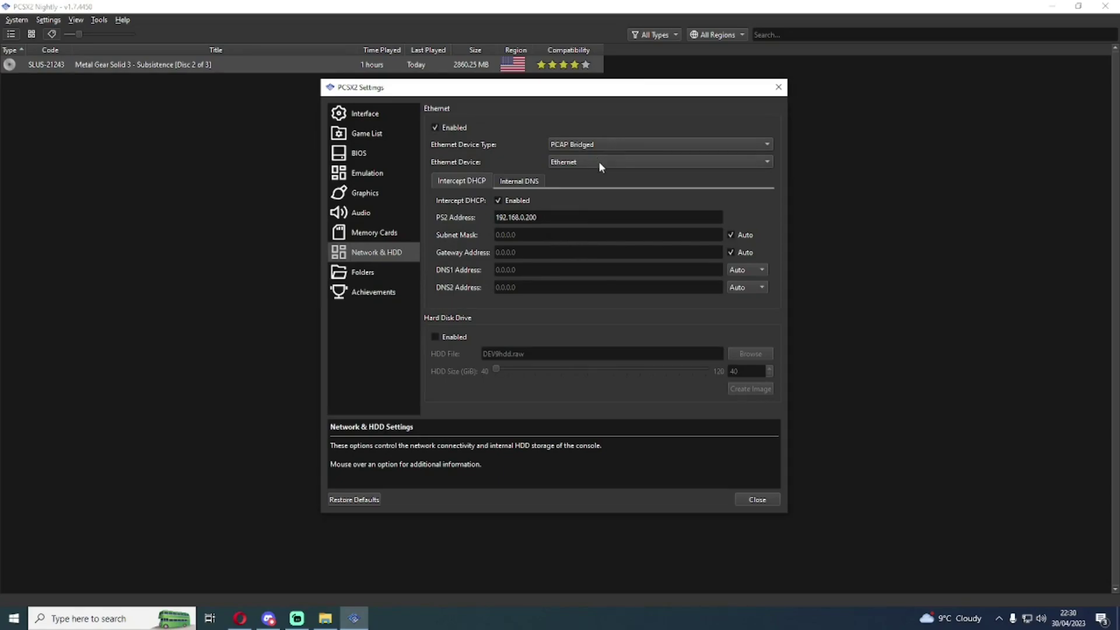
click(613, 138)
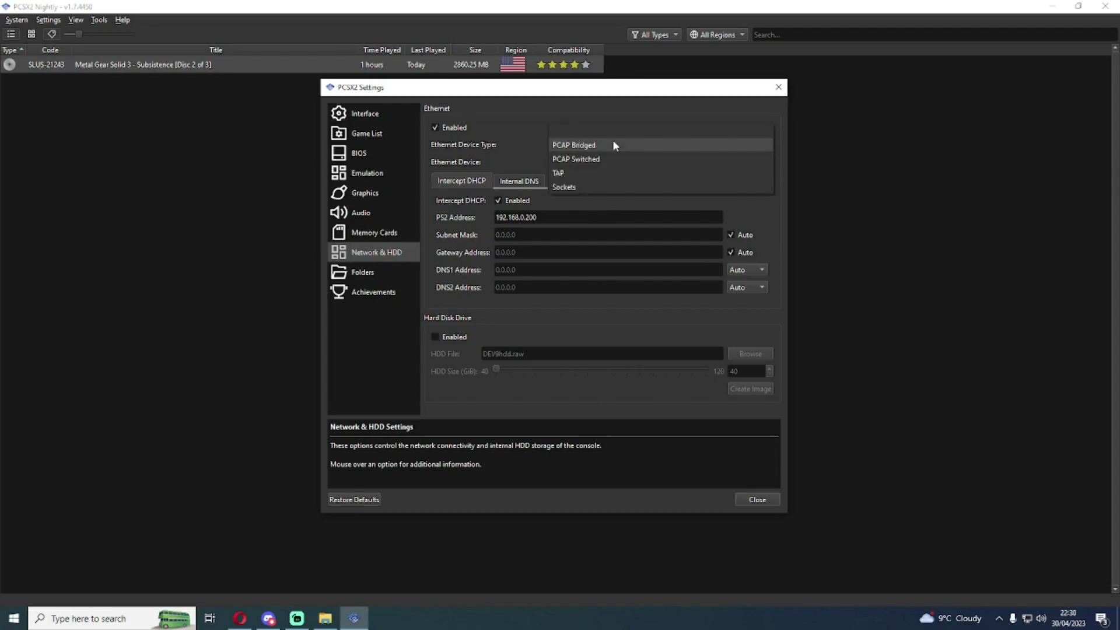
click(611, 146)
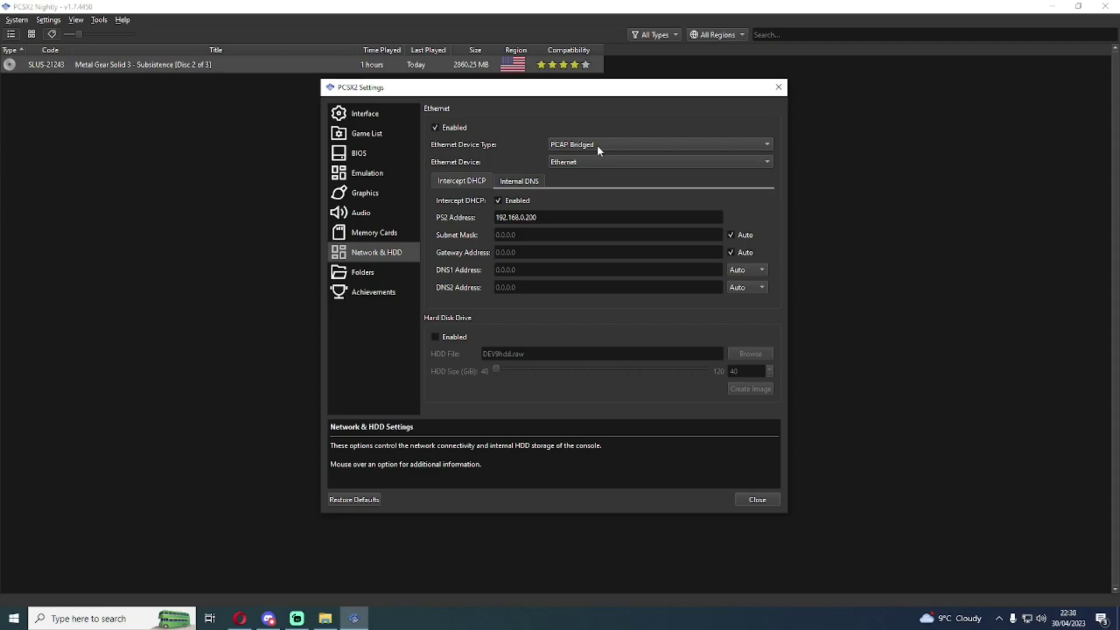
click(597, 146)
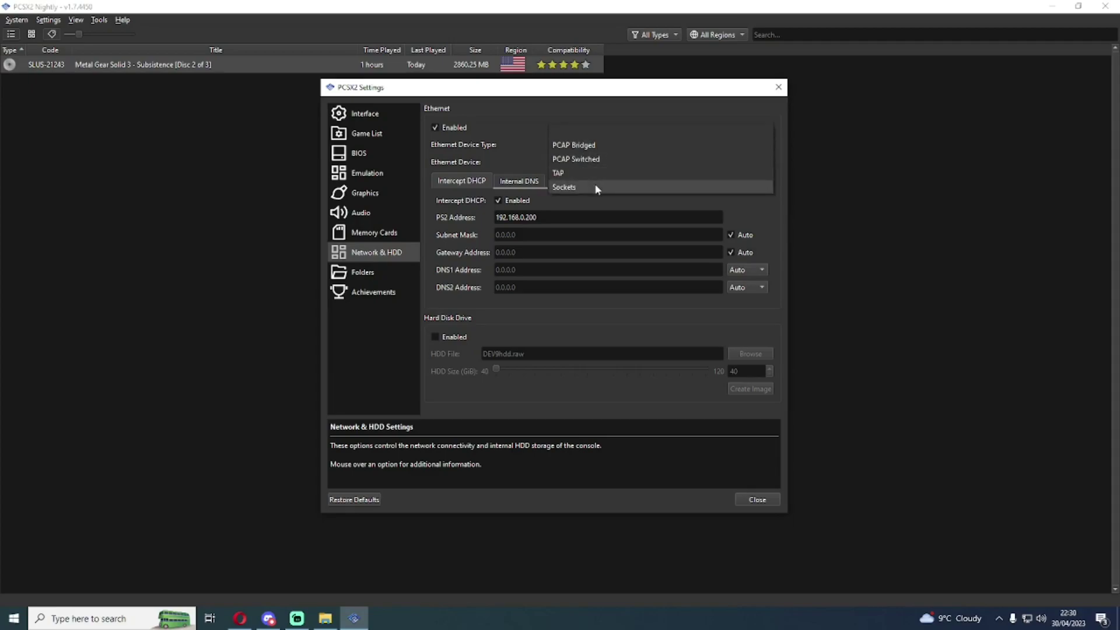
click(598, 145)
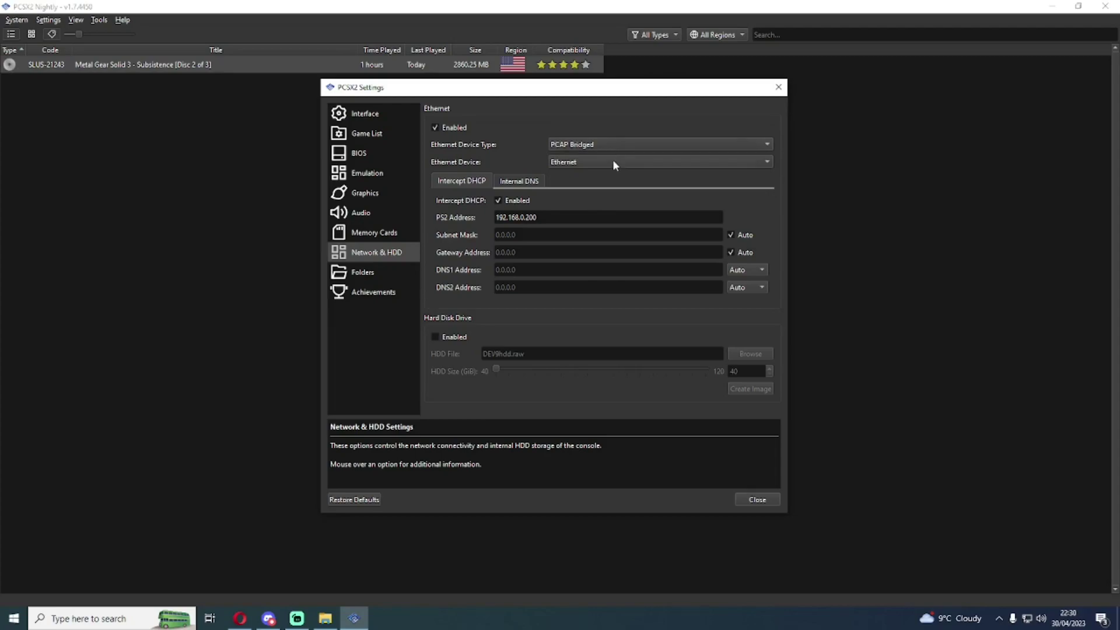
Look through the available Ethernet devices and choose Ethernet as the Ethernet device
click(613, 159)
click(613, 159)
click(613, 161)
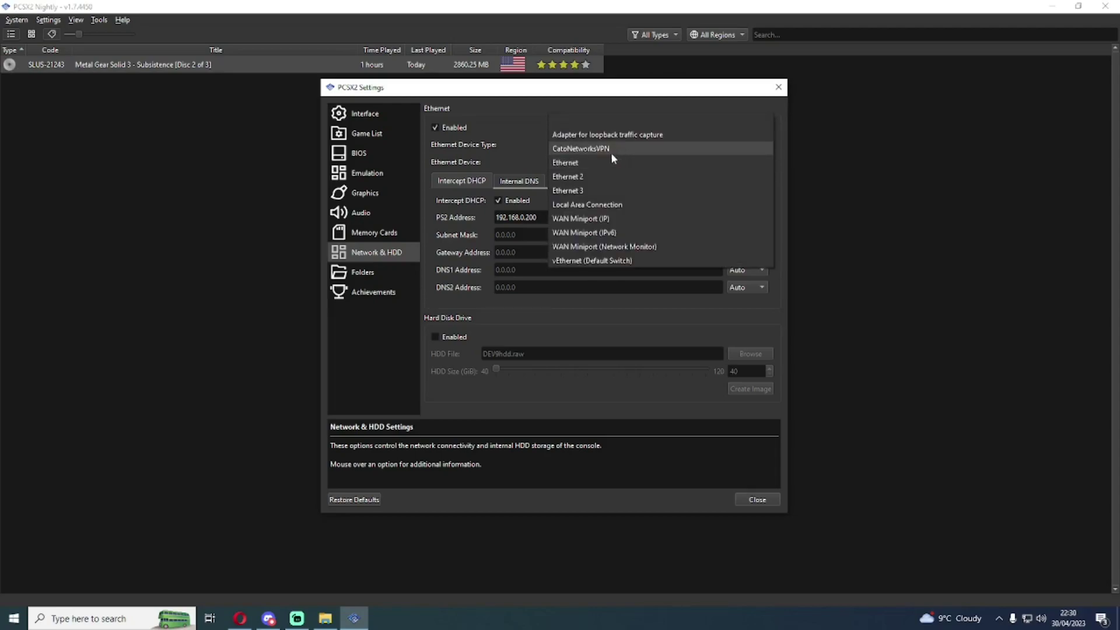
click(539, 149)
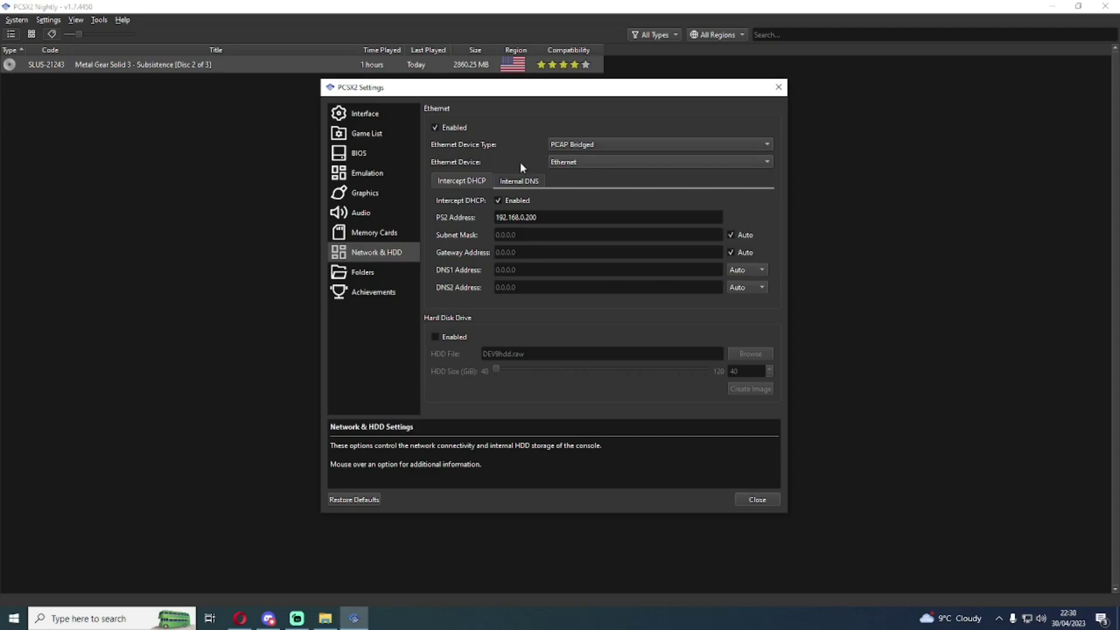
click(586, 162)
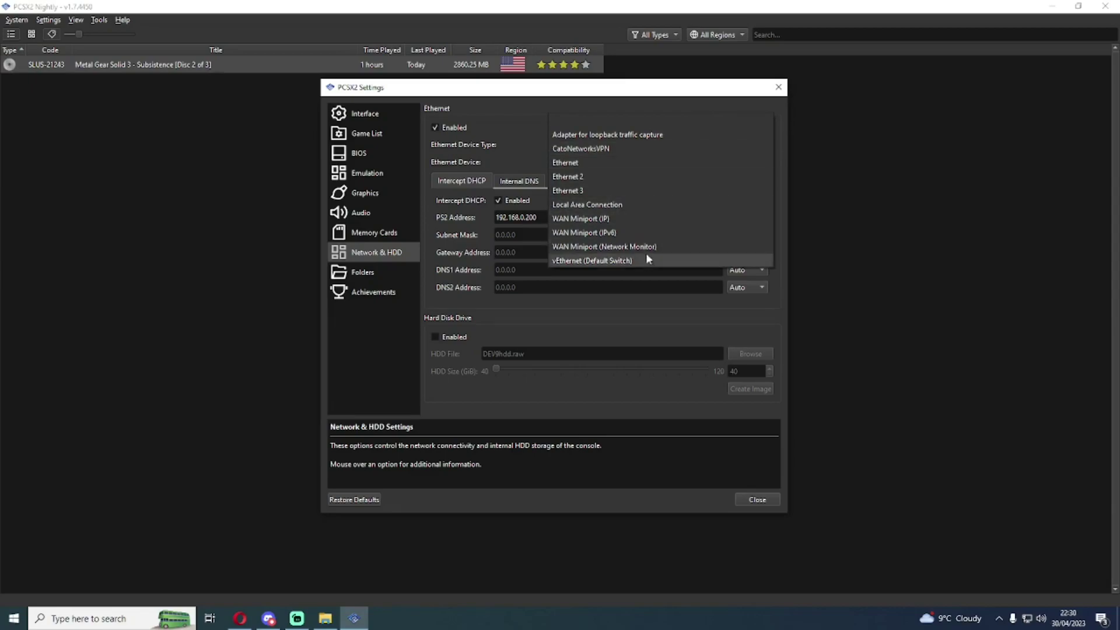
click(665, 164)
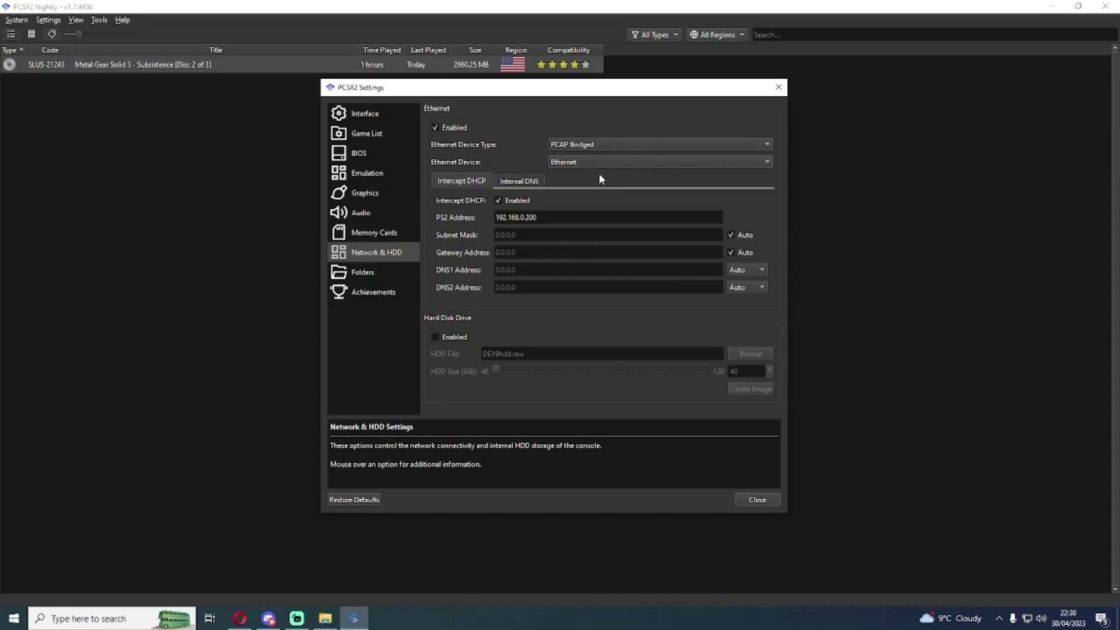
click(628, 164)
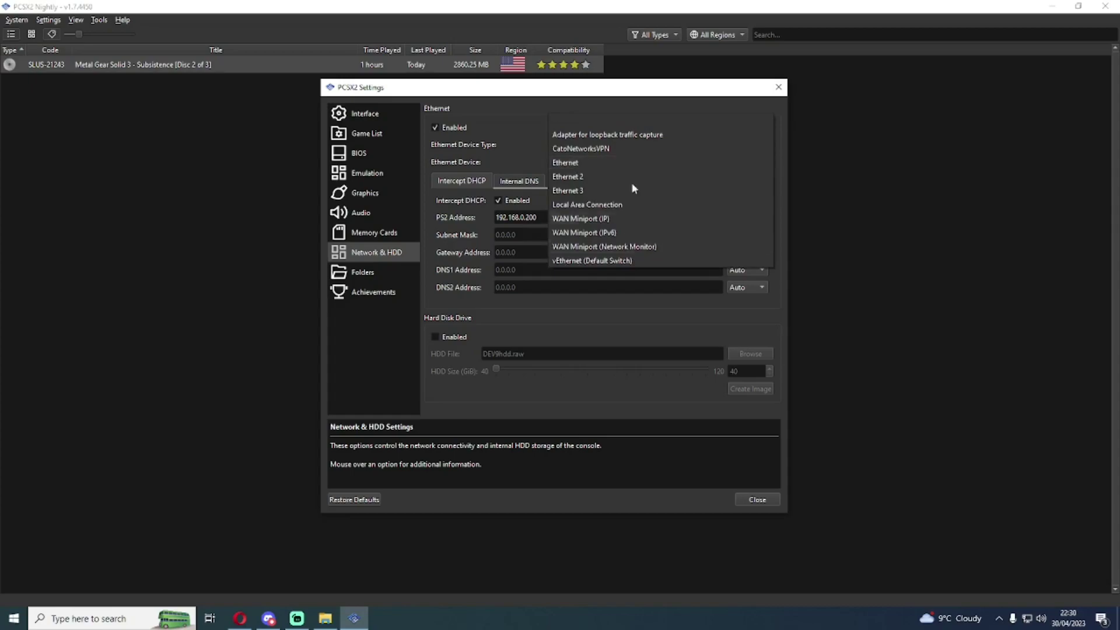
click(599, 162)
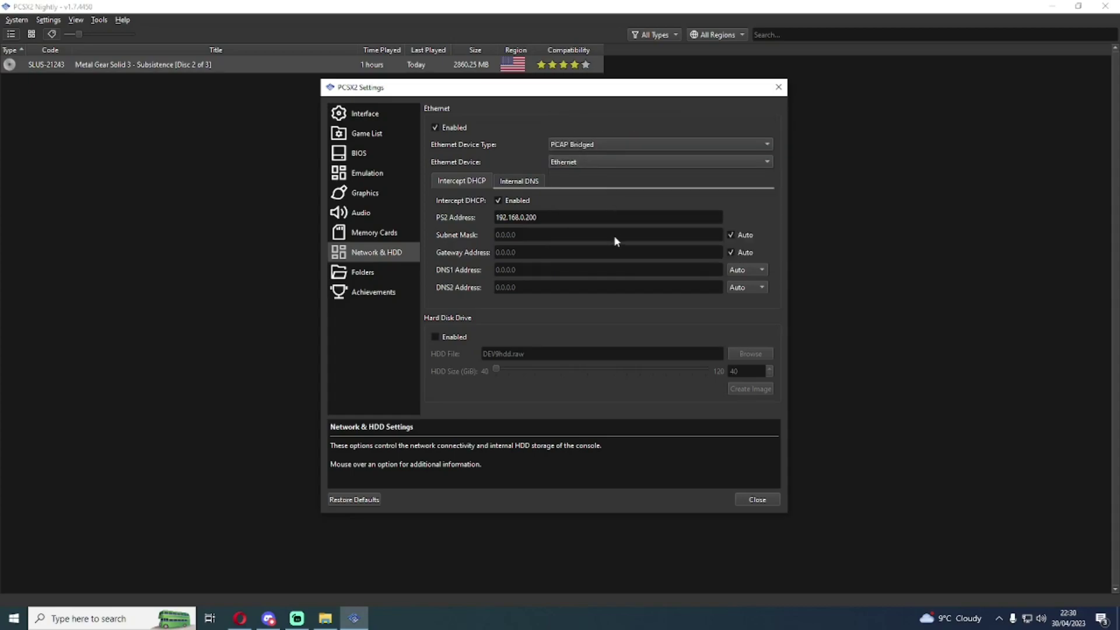
Check the active network connection in the Windows Network & Internet status page and close it
right_click(1030, 620)
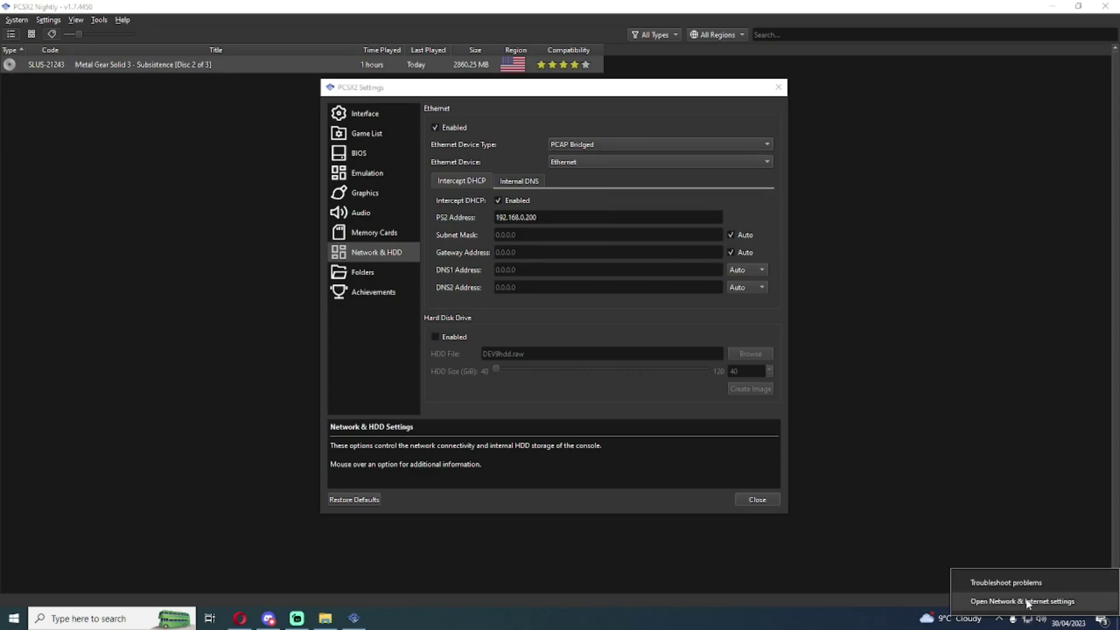
click(1027, 601)
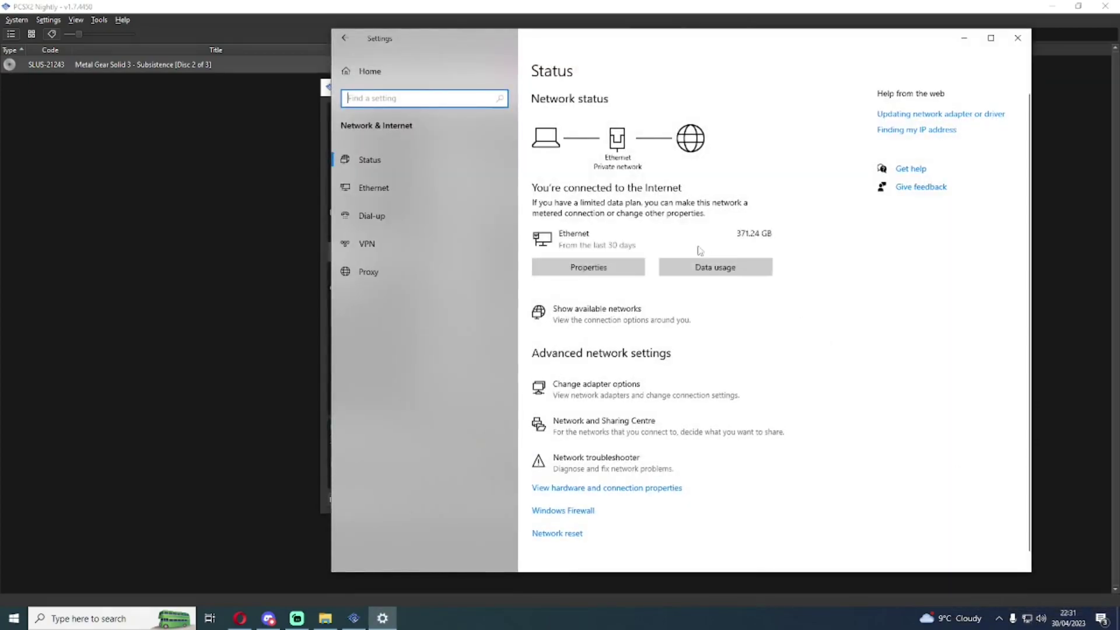
drag(607, 45, 539, 44)
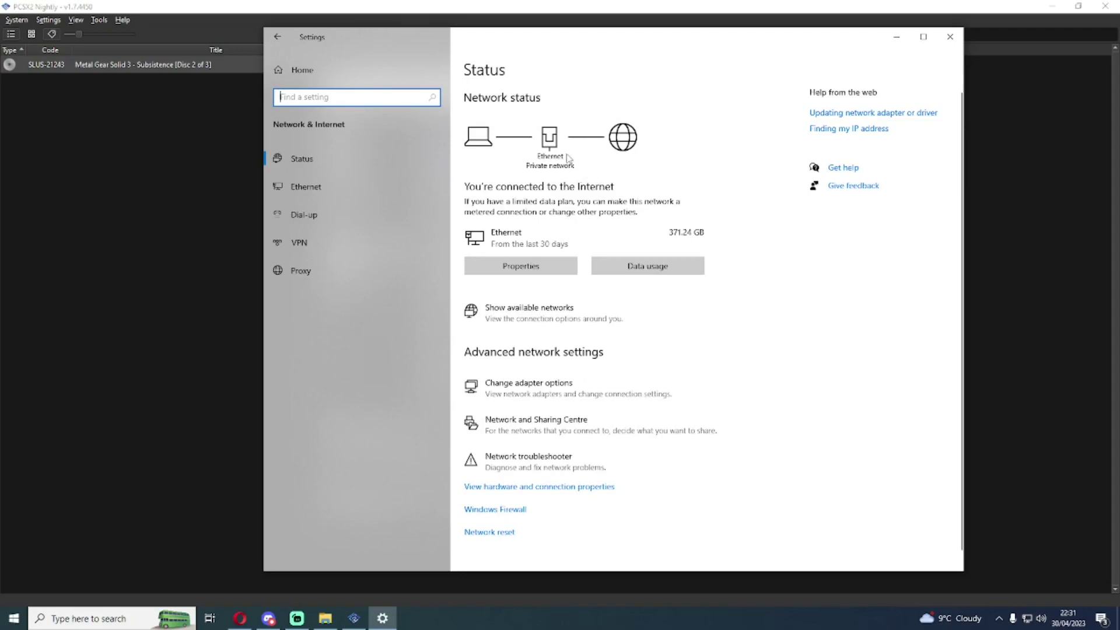
click(950, 36)
Review the emulator's Ethernet device, Intercept DHCP option and PS2 address
click(618, 165)
click(604, 165)
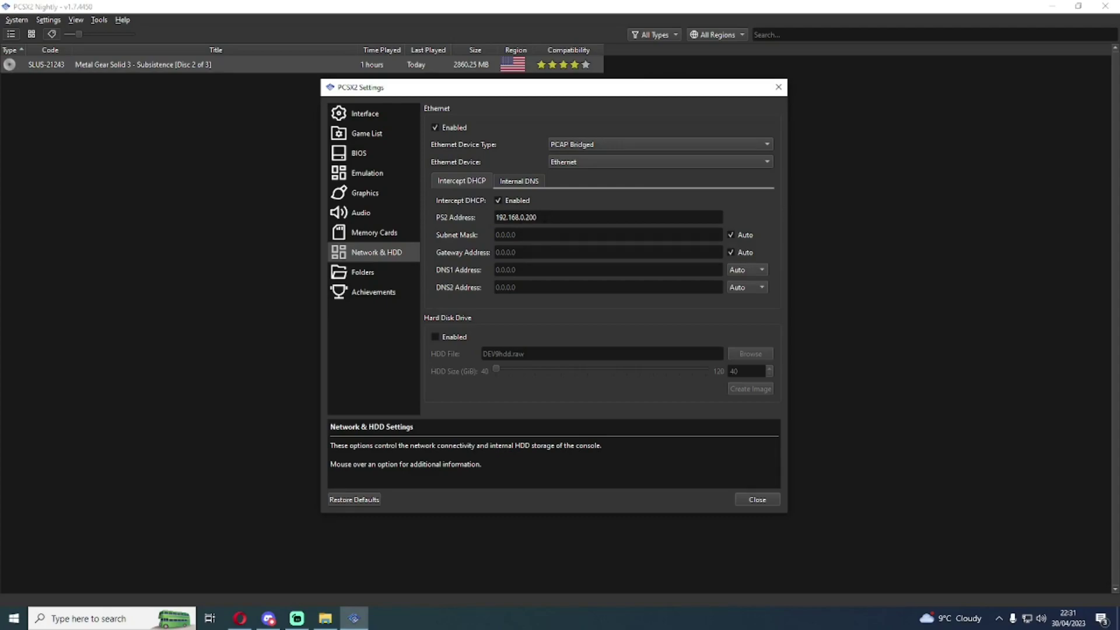
key(Tab)
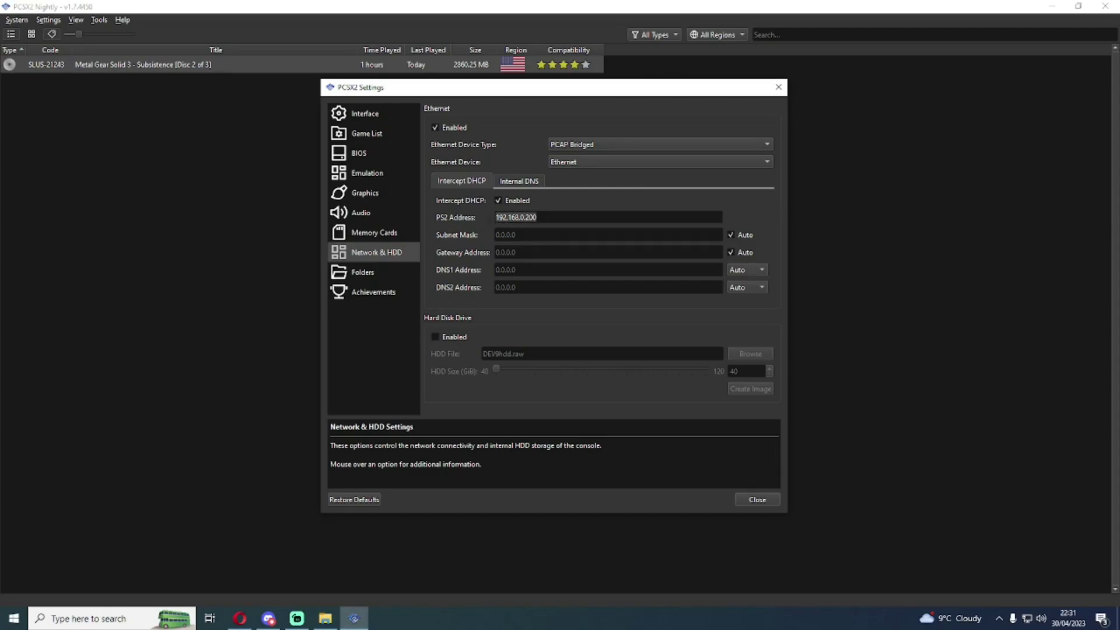
key(End)
click(518, 200)
click(525, 201)
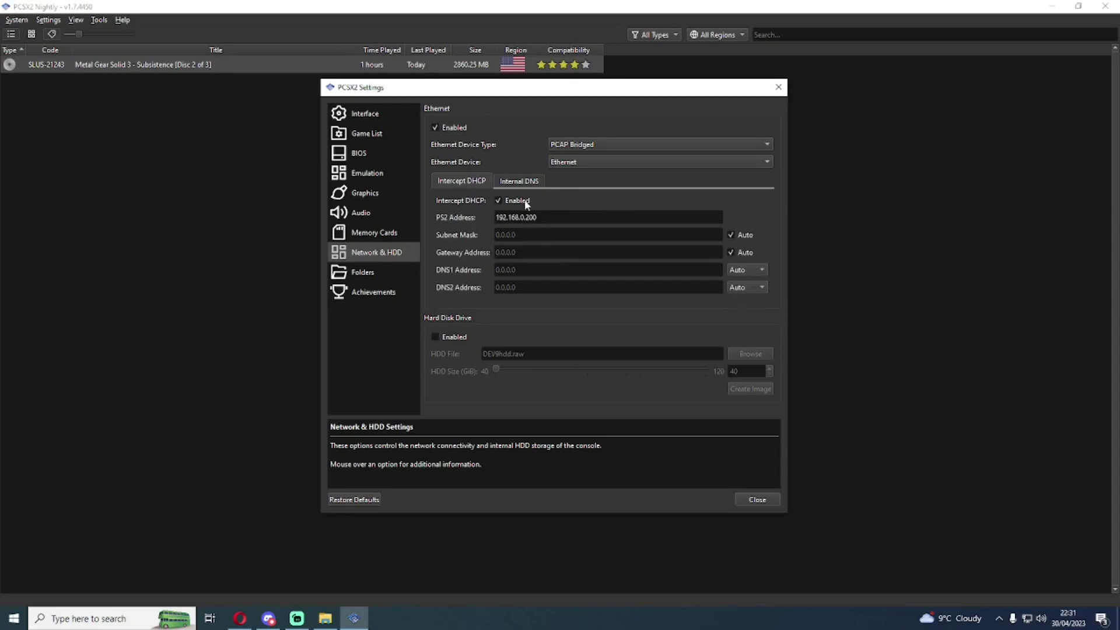
Try Sockets as the Ethernet device type and switch back to PCAP Bridged
click(617, 145)
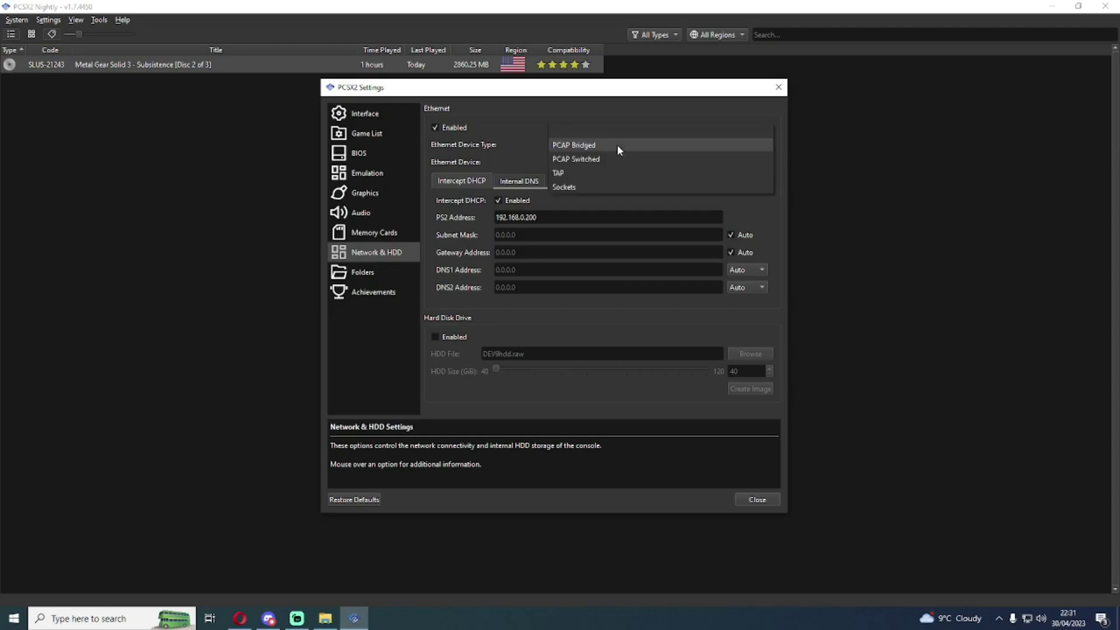
click(604, 188)
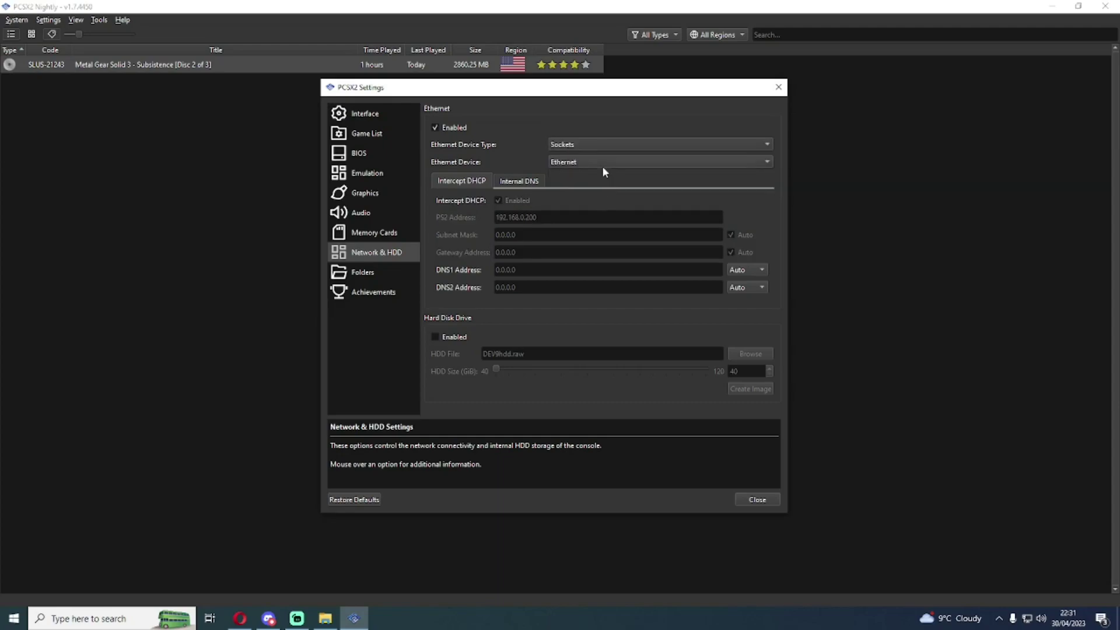
click(604, 144)
click(606, 103)
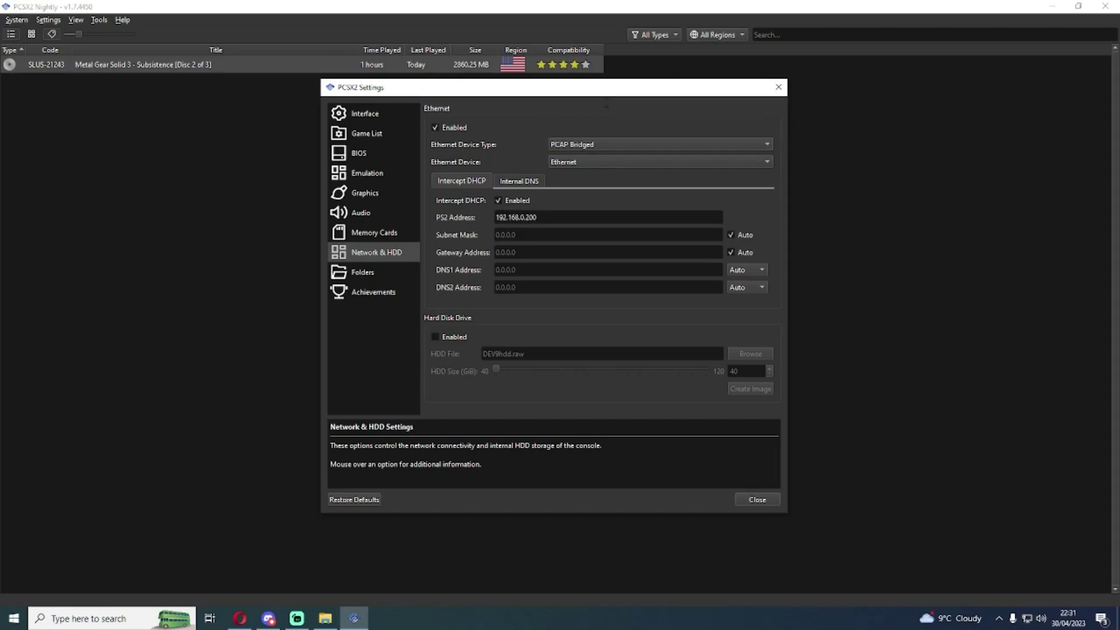
click(584, 146)
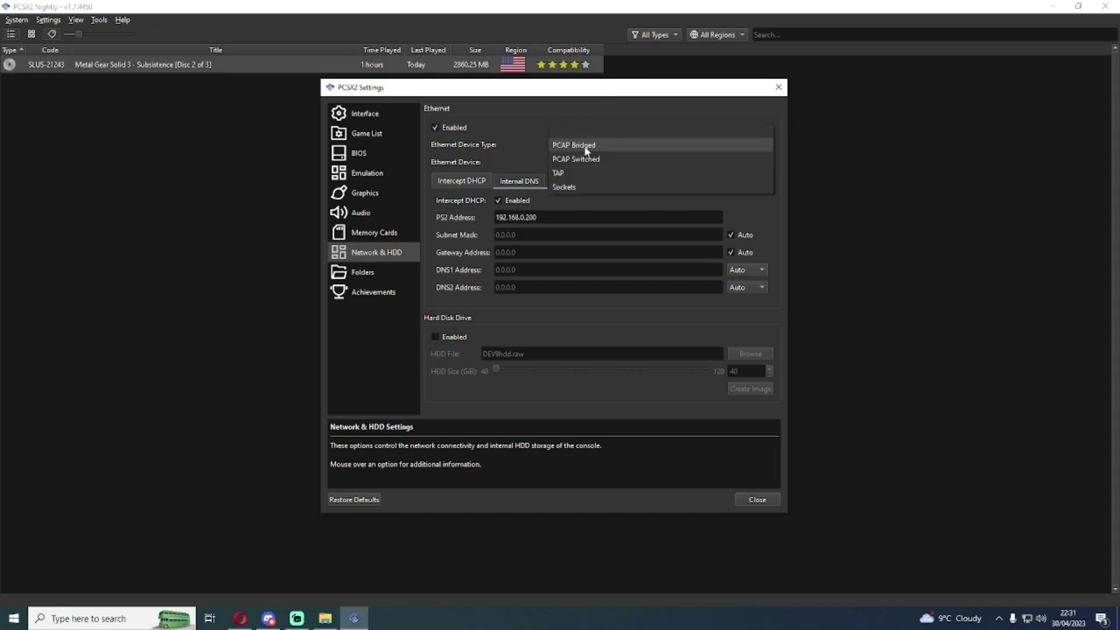
click(538, 153)
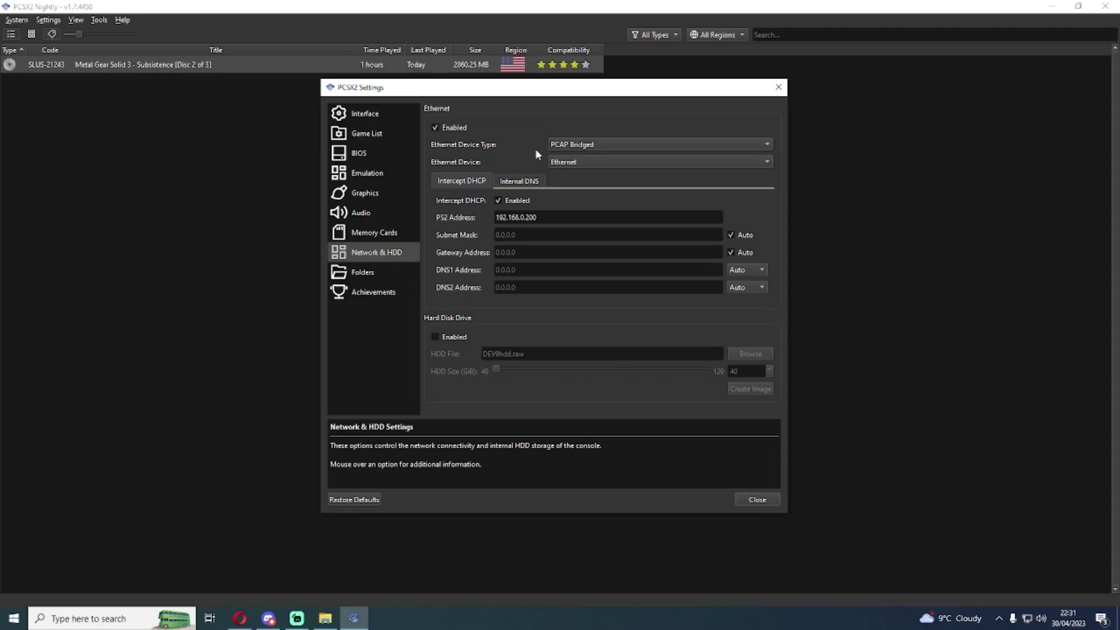
In the Graphics rendering settings, set the internal resolution to 6x Native (~2160p/4K)
click(385, 201)
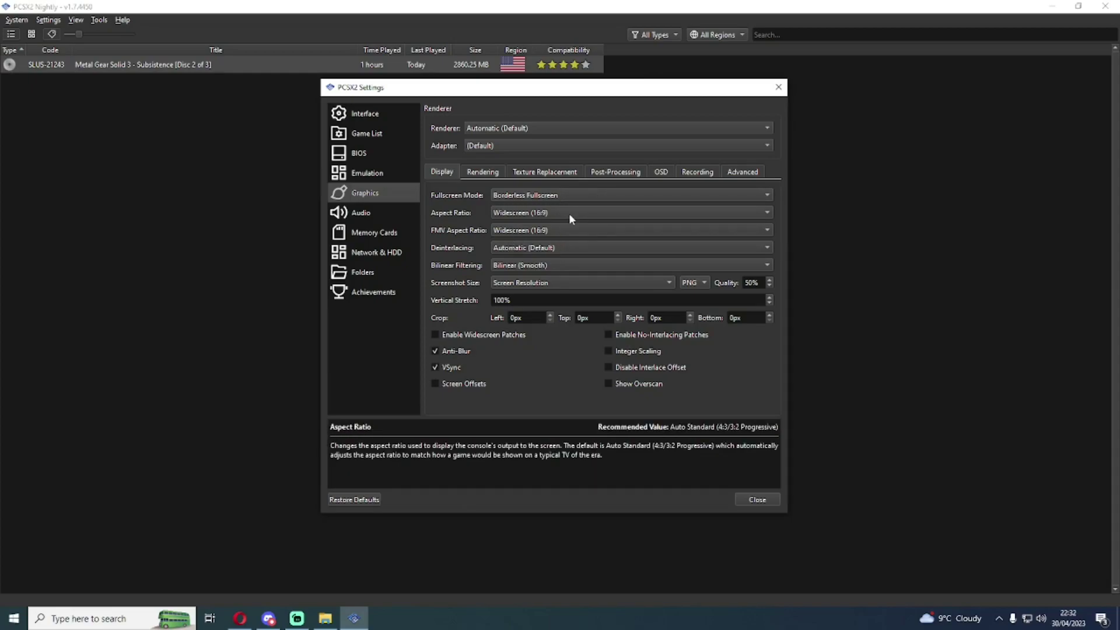
click(489, 172)
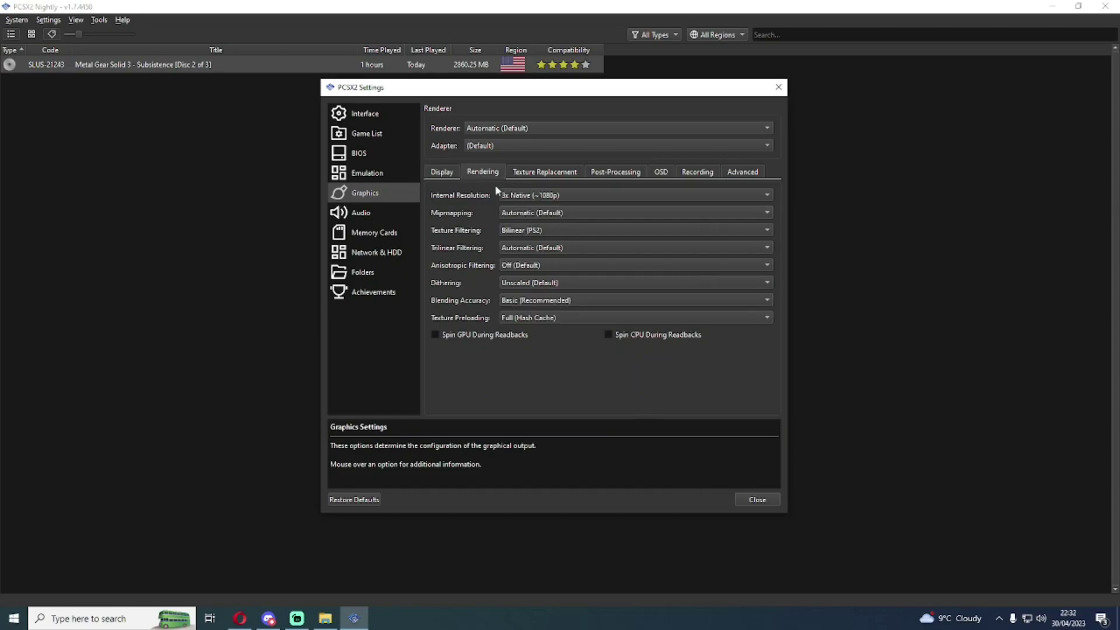
click(575, 199)
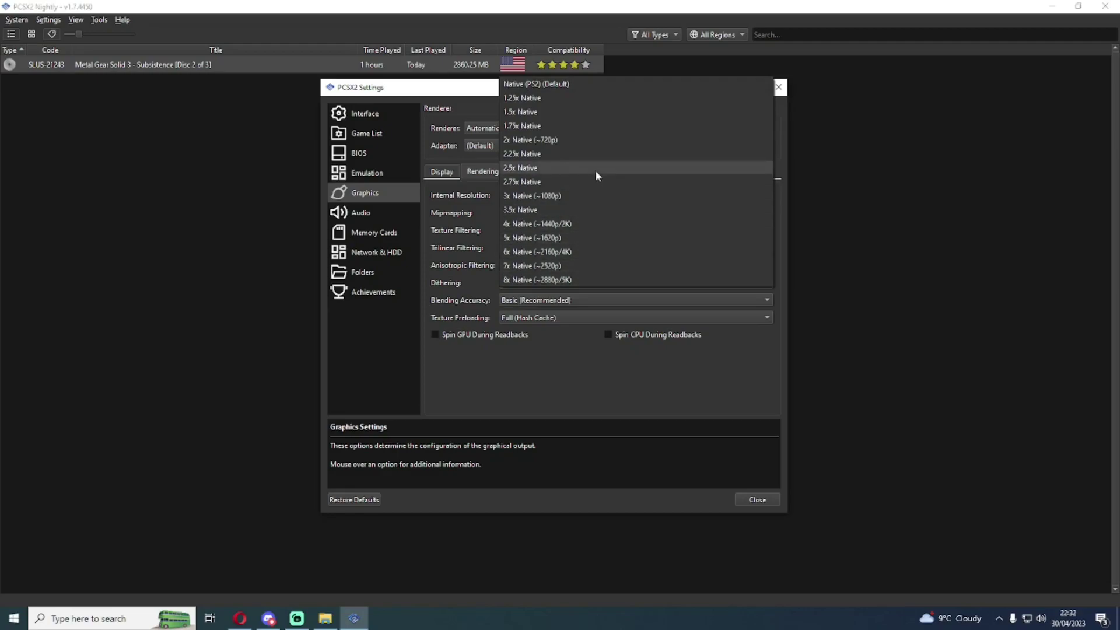
click(587, 252)
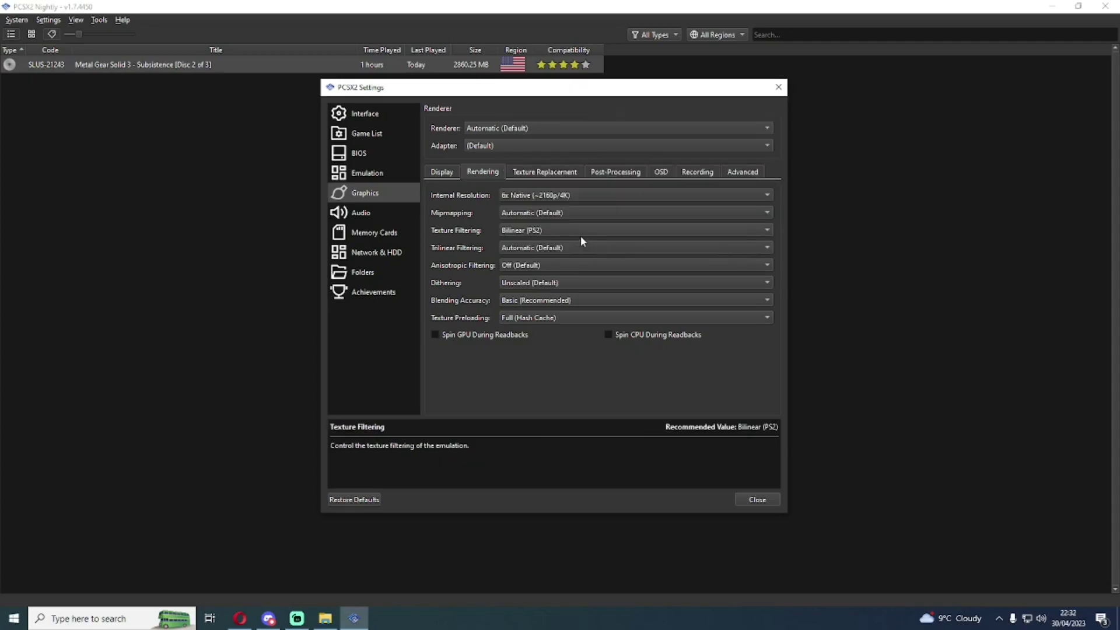
Set the internal resolution to 3x Native (~1080p), view the texture replacement options and close the settings
click(586, 196)
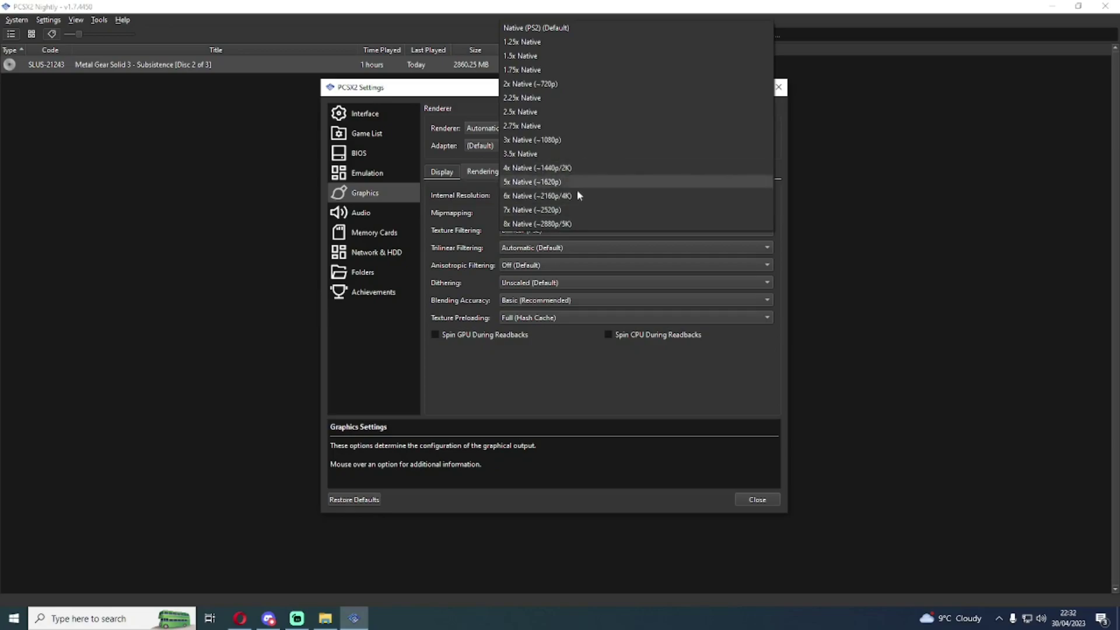
click(579, 142)
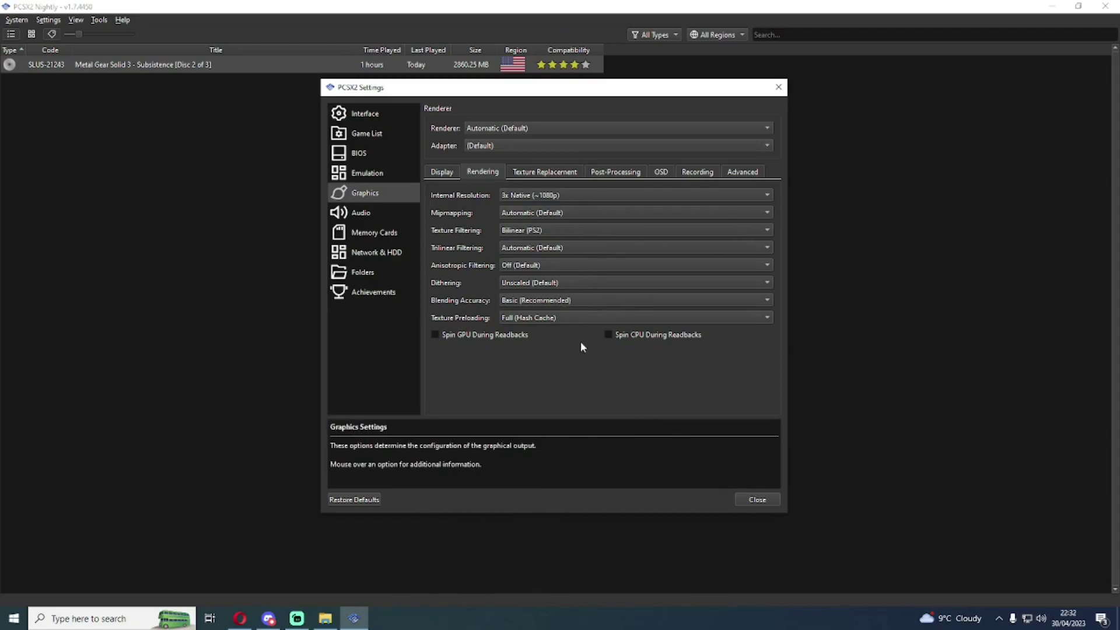
click(561, 175)
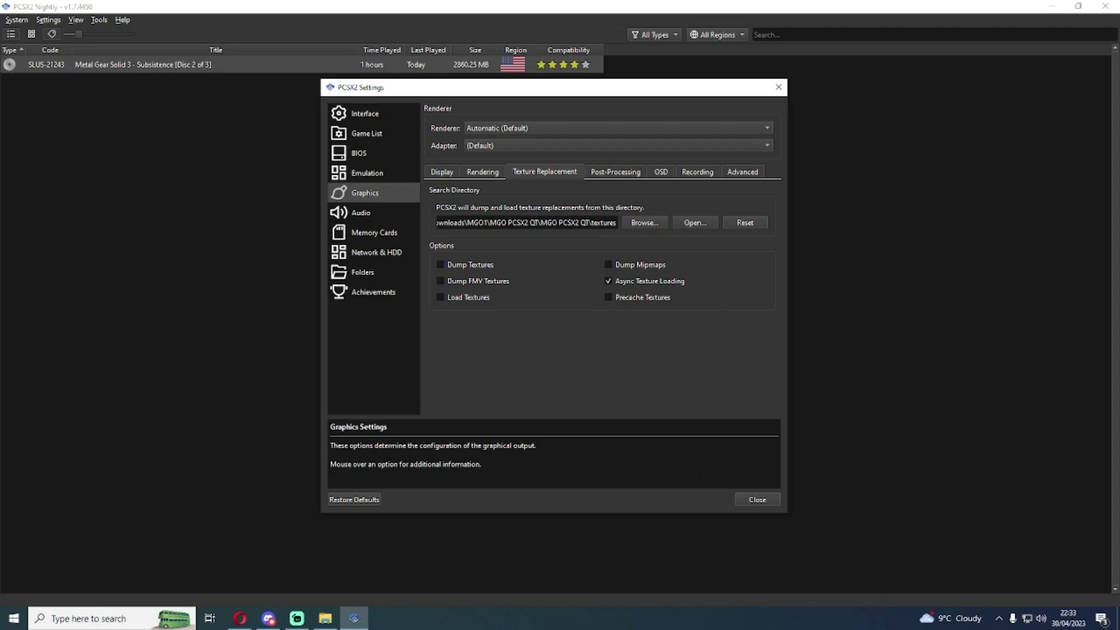
click(744, 497)
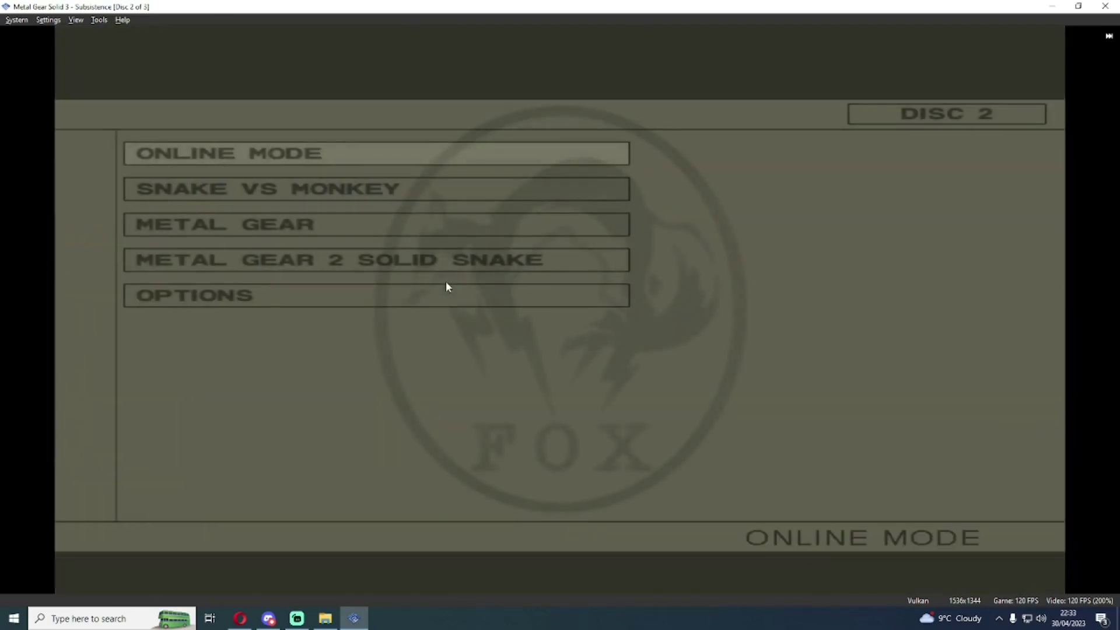
Load the game settings from memory card slot 1 and open Network Settings under Play Using Detailed Settings
key(Tab)
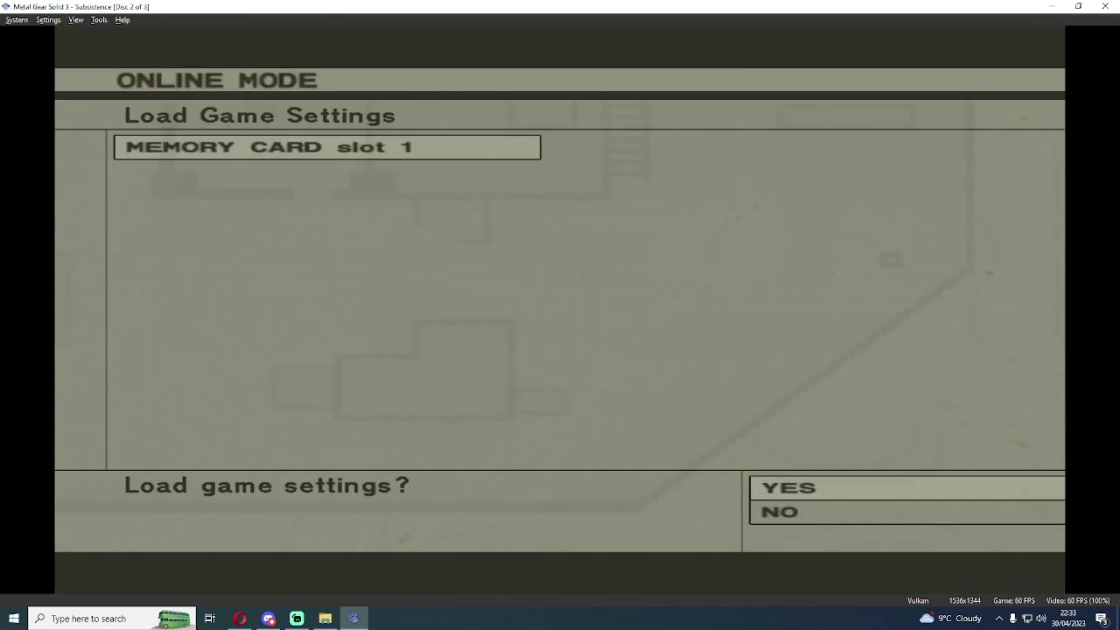
key(Return)
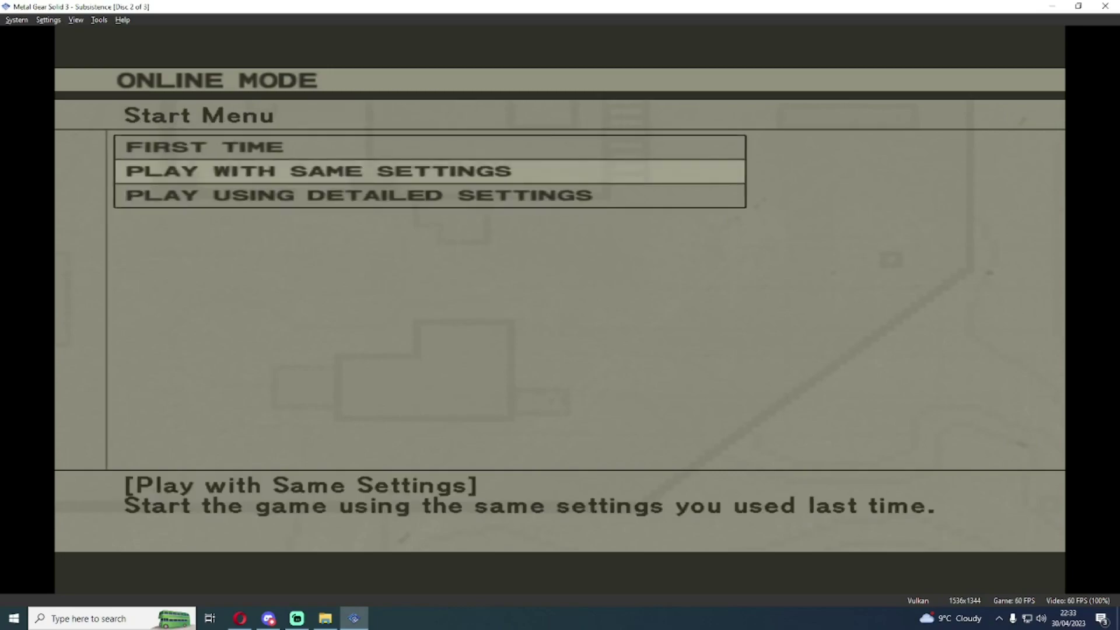
key(Down)
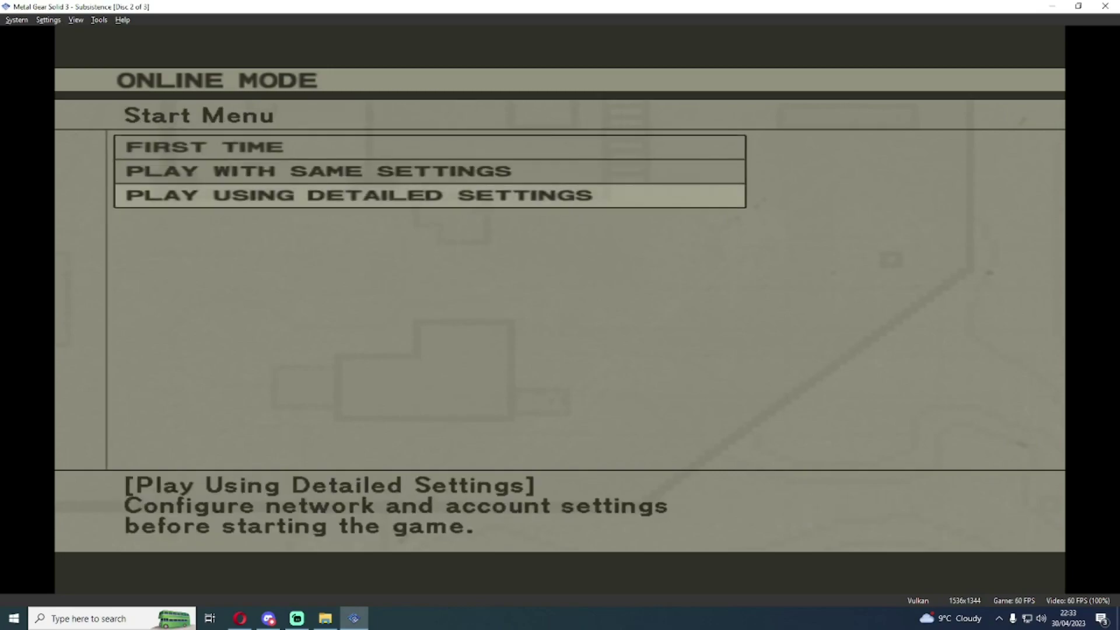
key(Return)
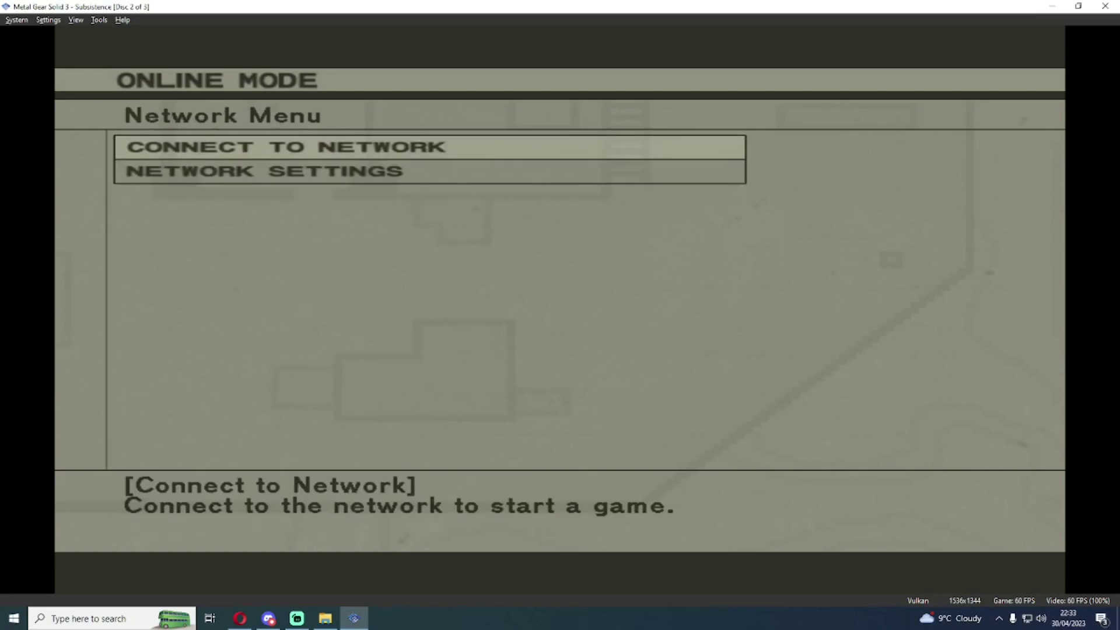
key(Down)
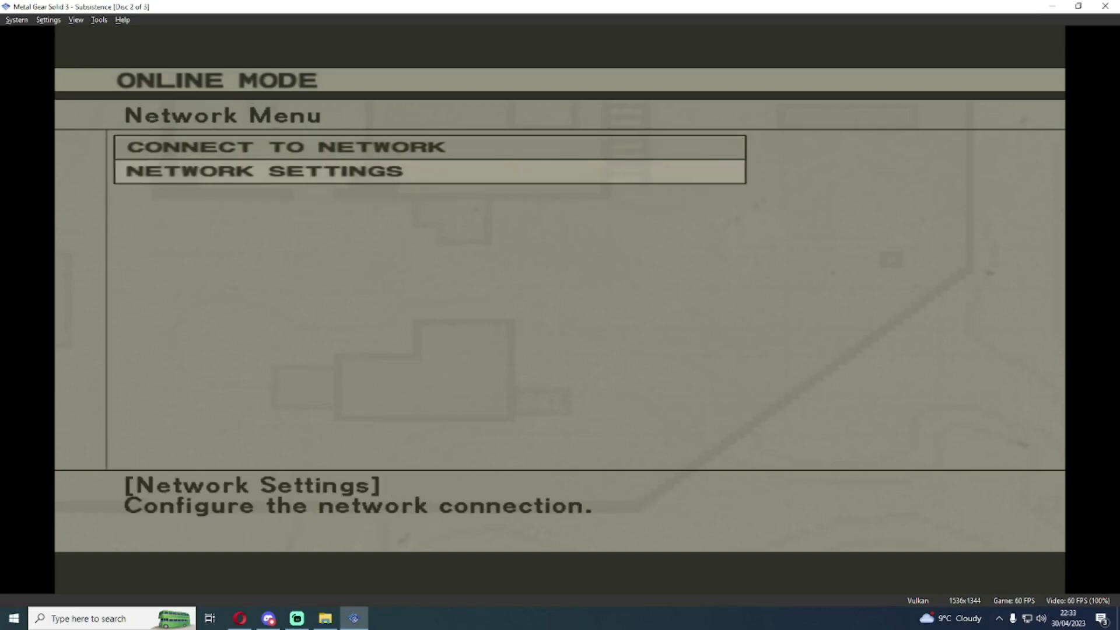
key(Return)
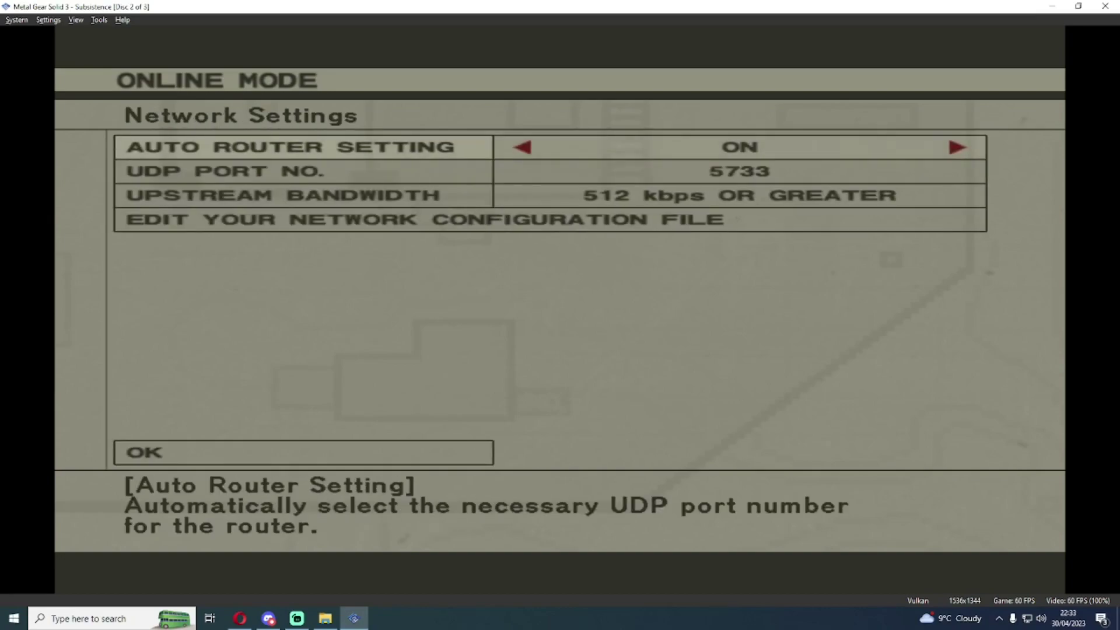
Cycle through the available UDP port numbers and return to 5733
key(Down)
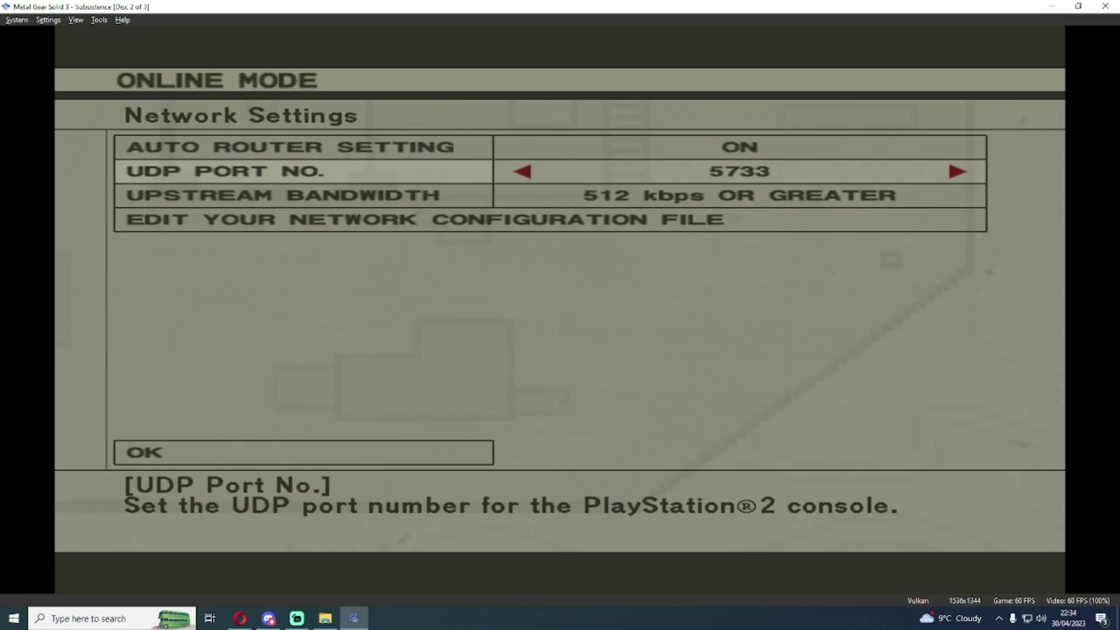
key(Left)
key(Left)
key(Left)
key(Right)
key(Right)
key(Right)
key(Right)
key(Right)
key(Right)
key(Right)
key(Right)
key(Right)
key(Right)
key(Left)
key(Left)
key(Left)
key(Left)
key(Left)
key(Left)
key(Left)
key(Left)
key(Left)
key(Left)
key(Right)
key(Right)
key(Right)
key(Left)
key(Left)
key(Left)
key(Right)
key(Right)
key(Right)
key(Right)
key(Right)
key(Right)
key(Right)
key(Right)
key(Right)
key(Left)
key(Left)
key(Left)
key(Left)
key(Left)
key(Left)
Apply the network settings and start connecting to the network from the Network Menu
key(Down)
key(Down)
key(Down)
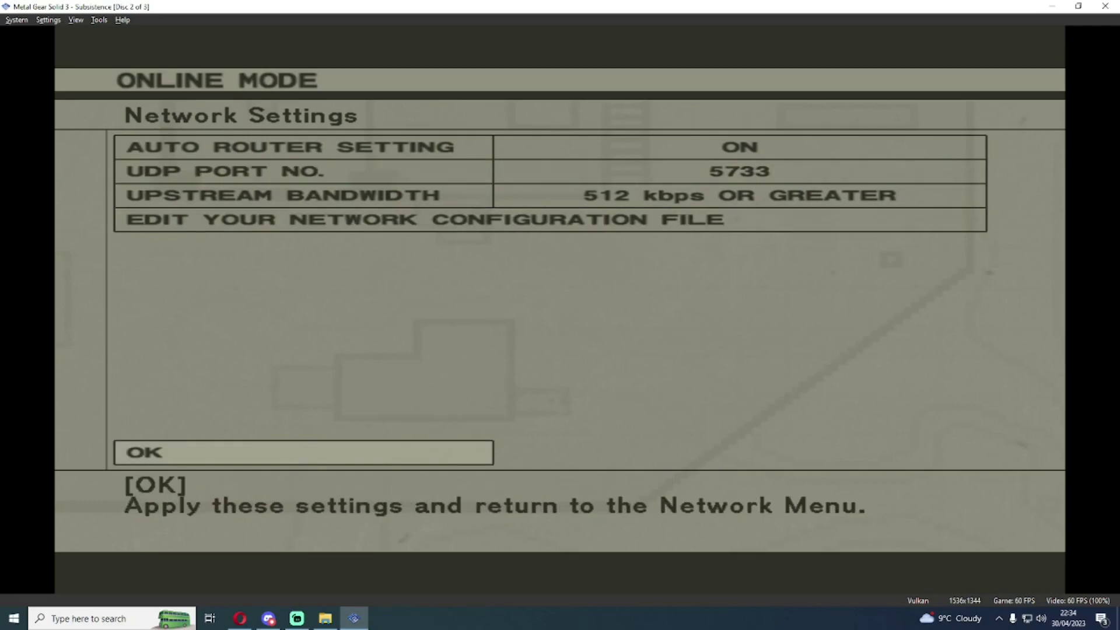
key(Return)
key(Up)
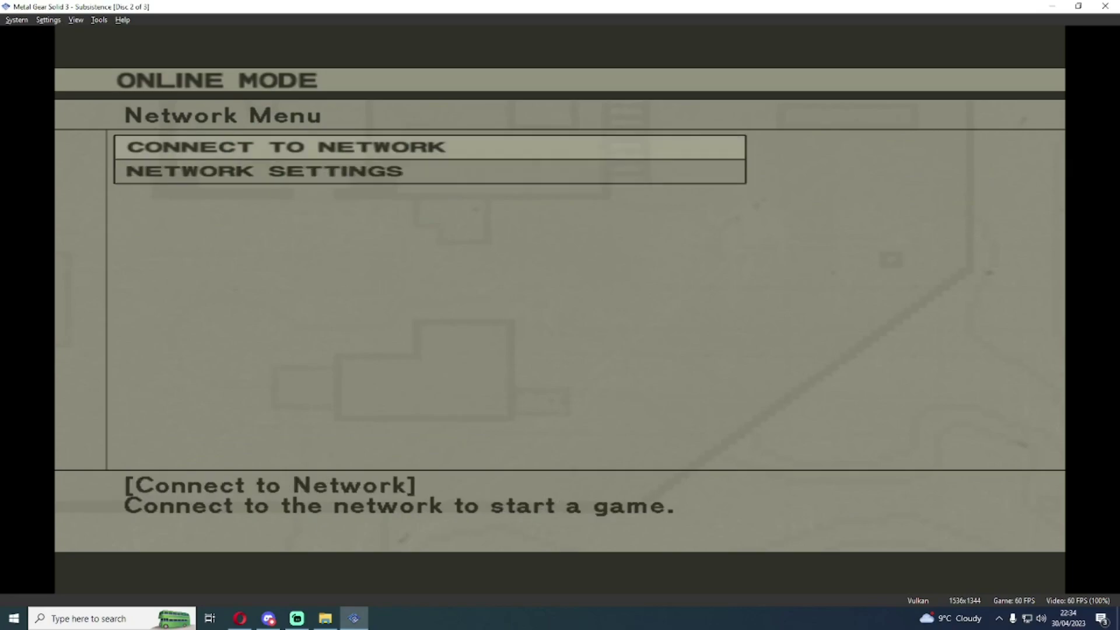
key(Return)
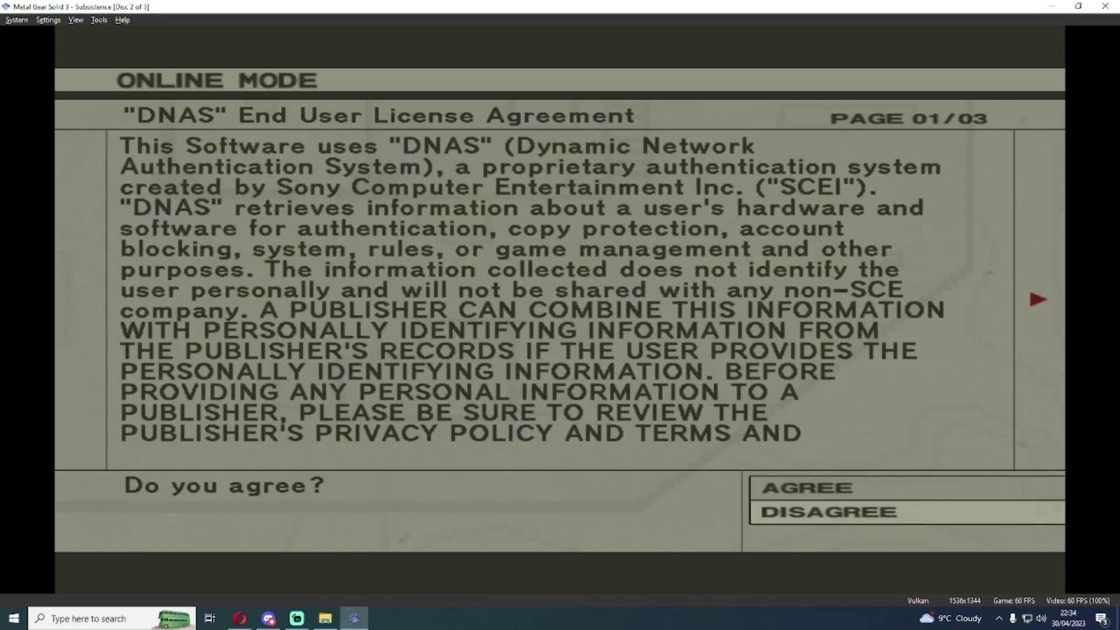
Agree to the DNAS End User License Agreement and connect to the network using the MGO1 ISP settings
key(Up)
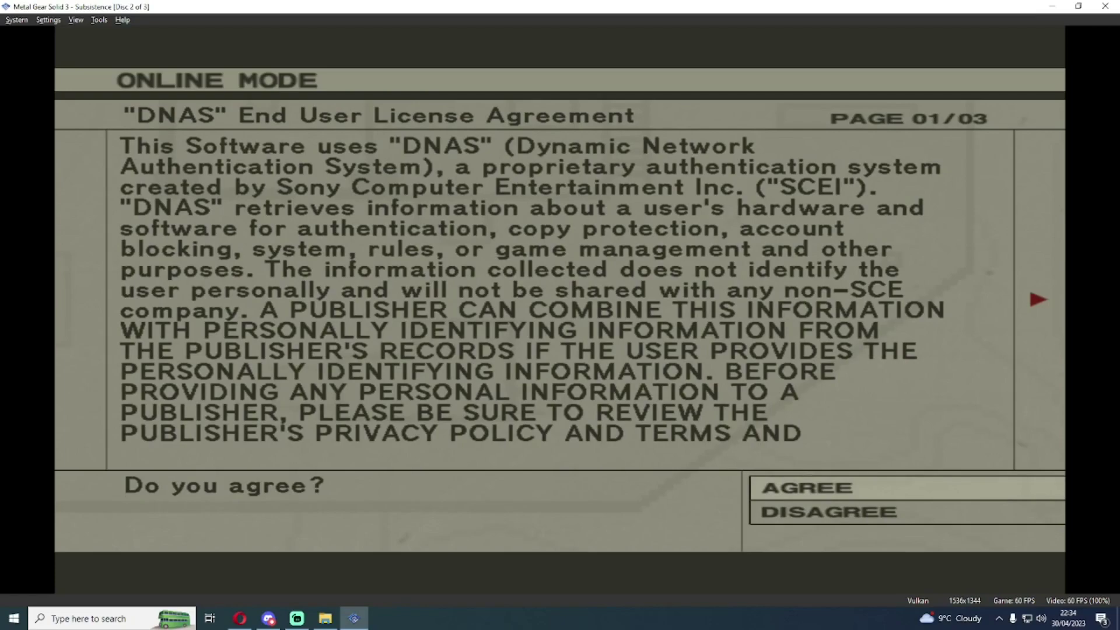
key(Return)
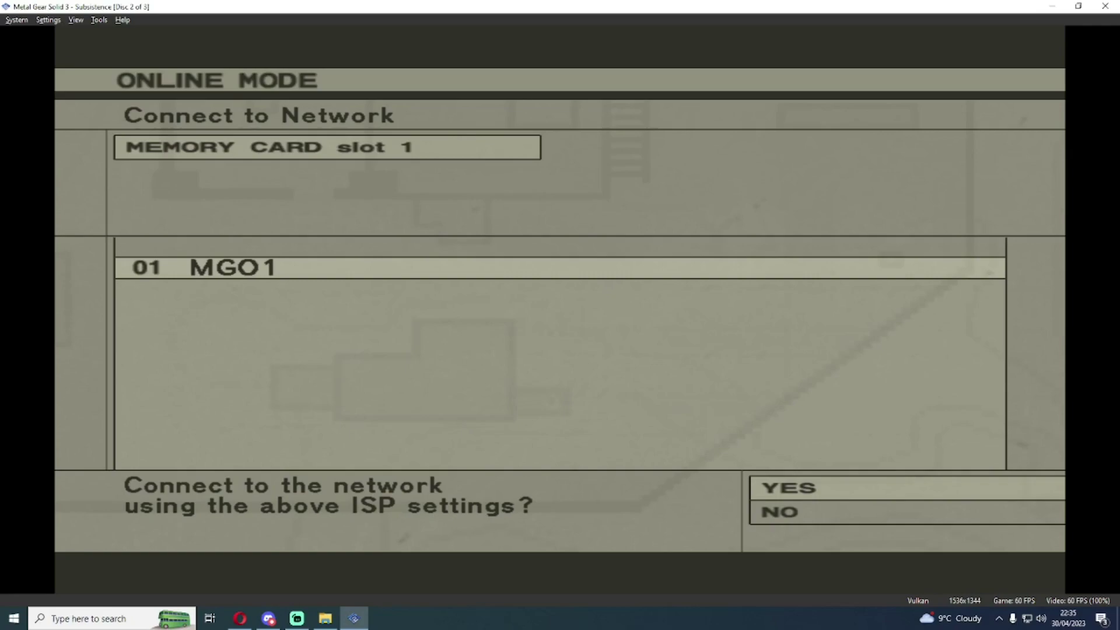
key(Return)
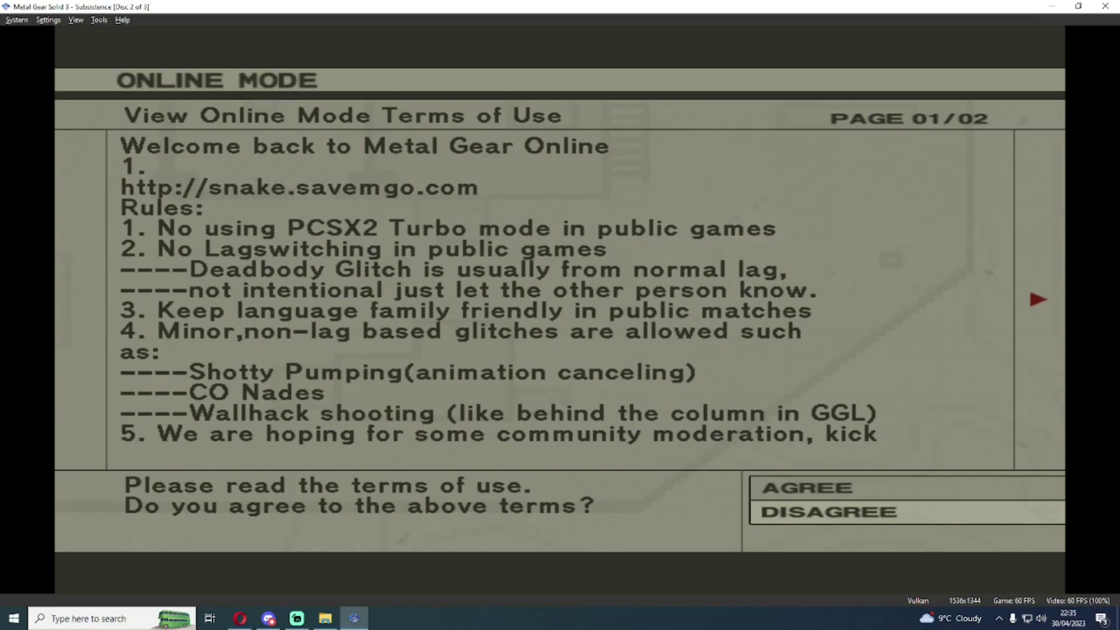
Agree to the Online Mode terms of use and open the list of saved accounts for logging on
key(Up)
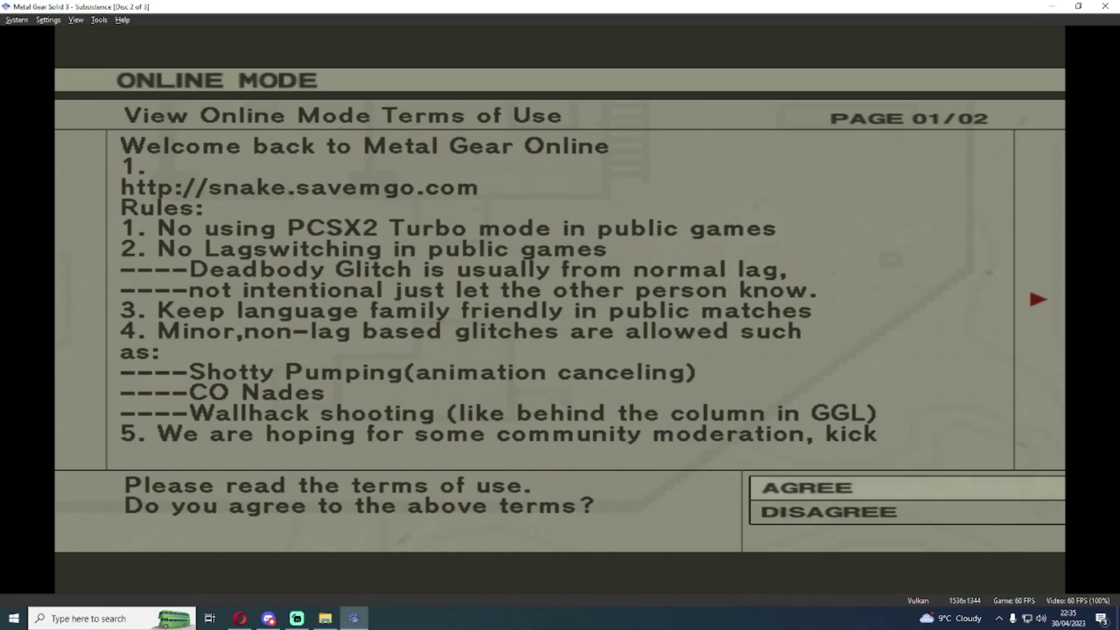
key(Return)
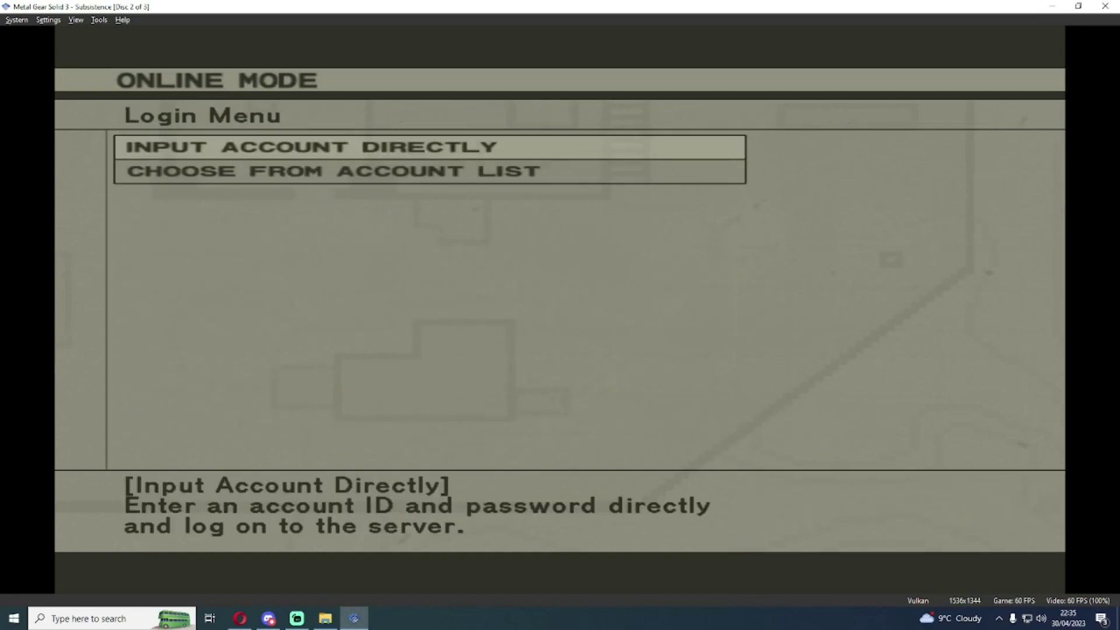
key(Down)
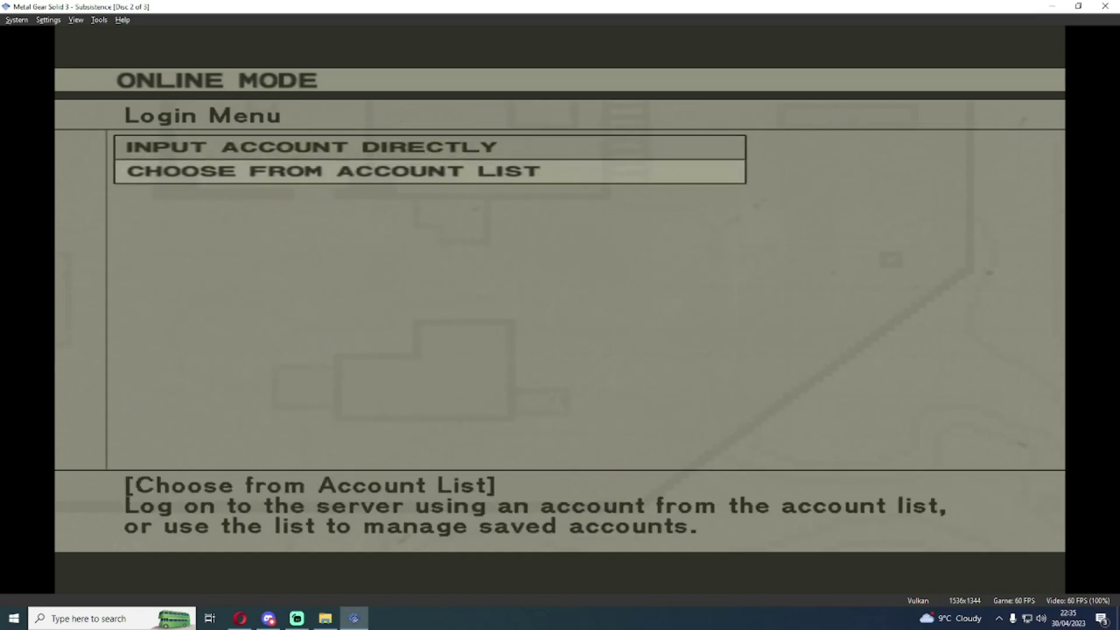
key(Return)
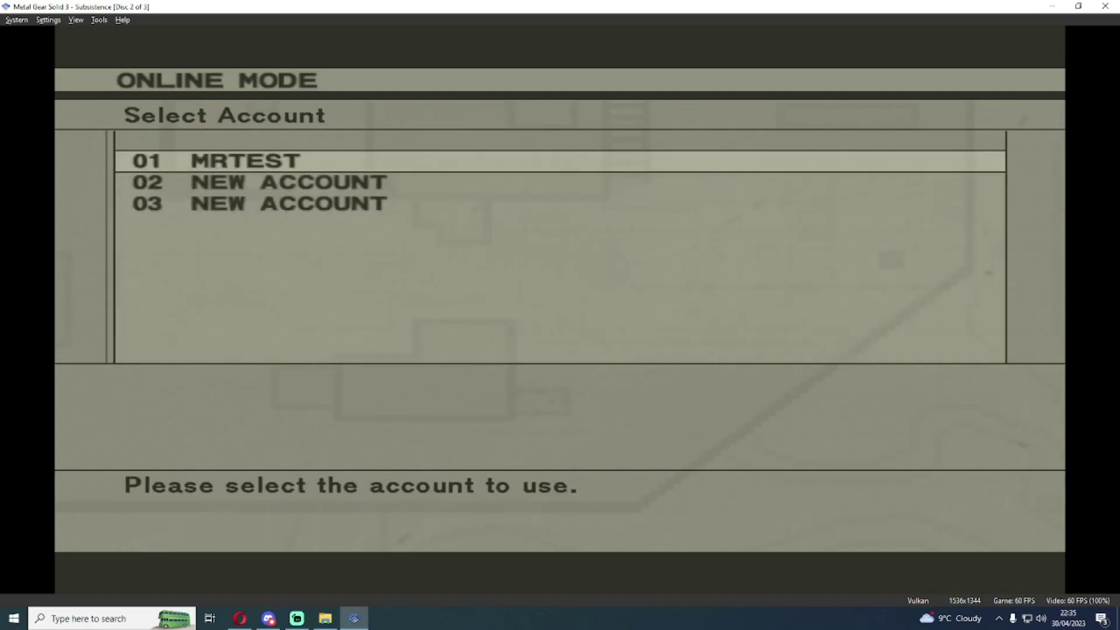
Start a new account in slot 02 and enter EXAMLE as its account ID
key(Down)
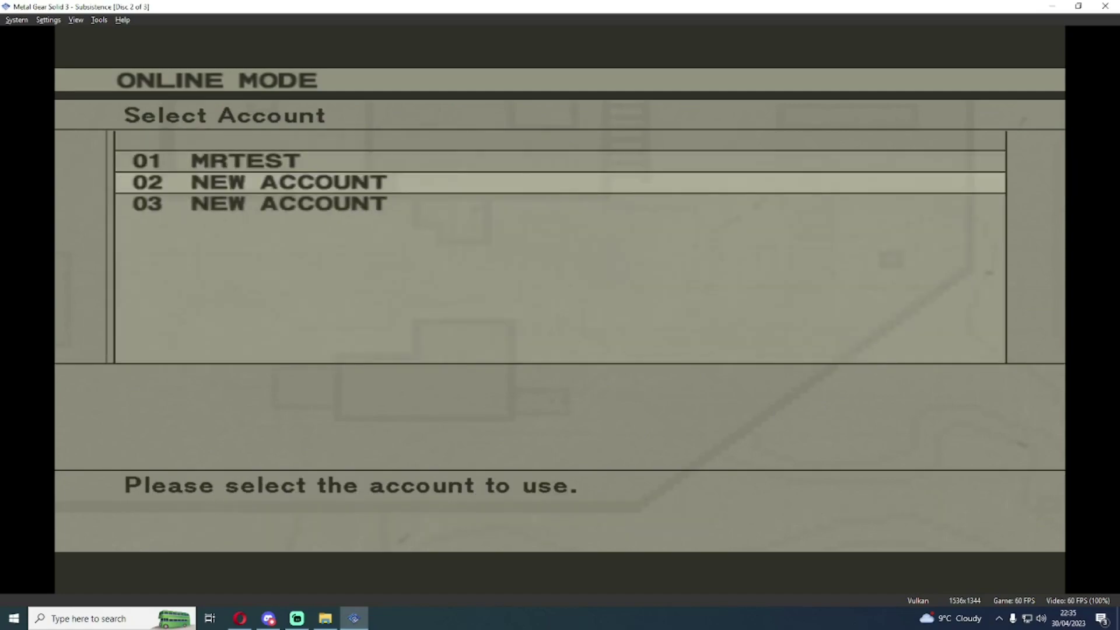
key(Return)
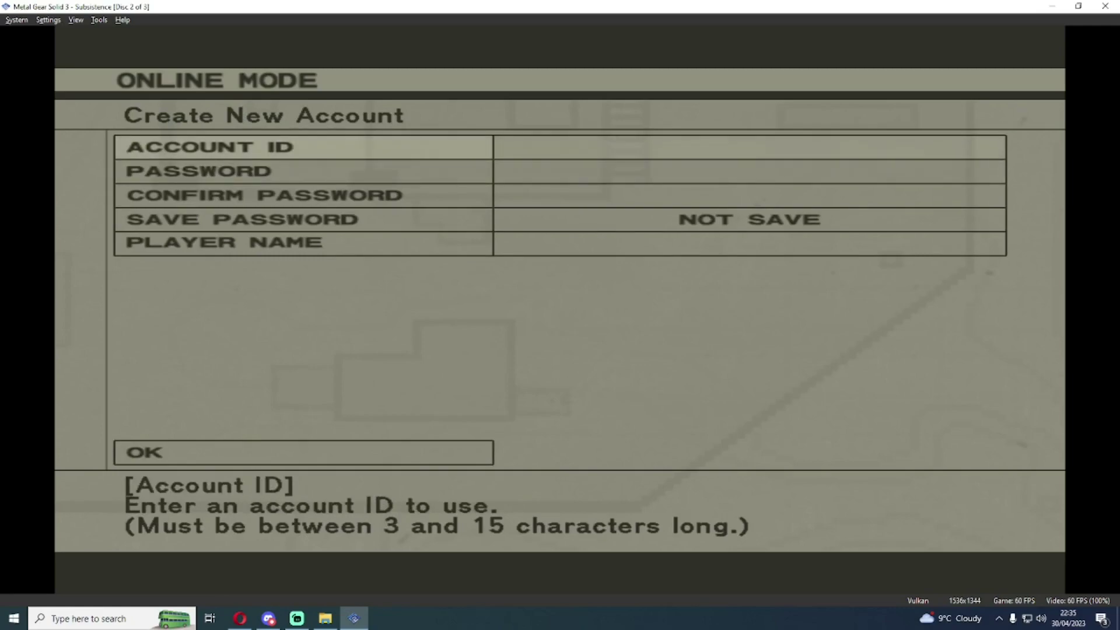
key(Return)
key(Right)
key(Right)
key(Right)
key(Right)
key(Return)
key(Left)
key(Left)
key(Left)
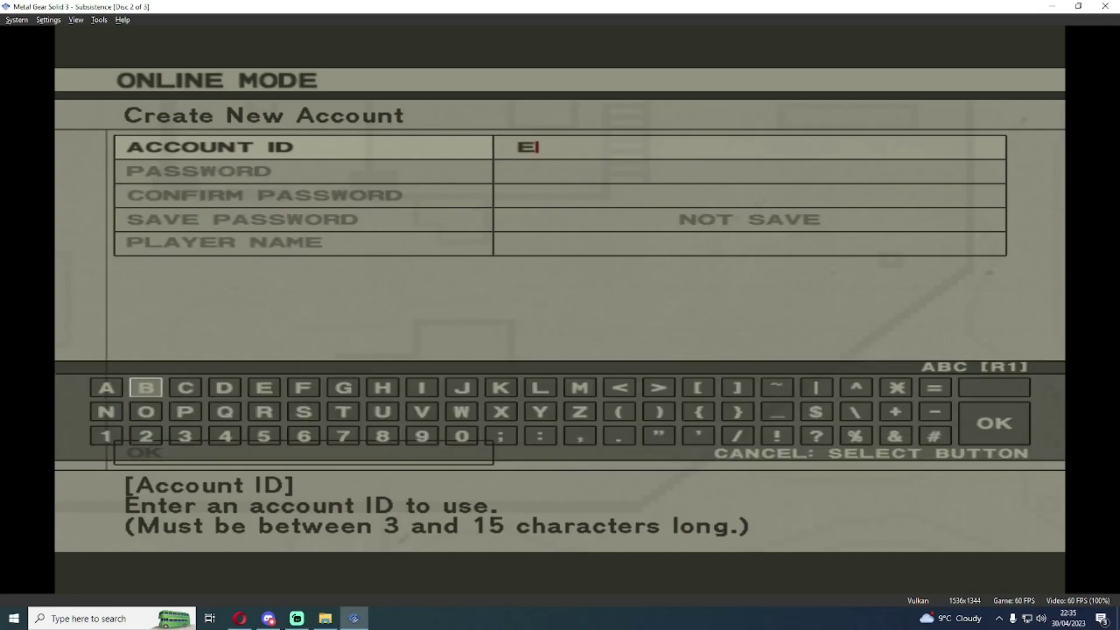
key(Left)
key(Right)
key(Right)
key(Right)
key(Right)
key(Right)
key(Right)
key(Right)
key(Right)
key(Right)
key(Right)
key(Right)
key(Down)
key(Left)
key(Return)
key(Left)
key(Left)
key(Left)
key(Left)
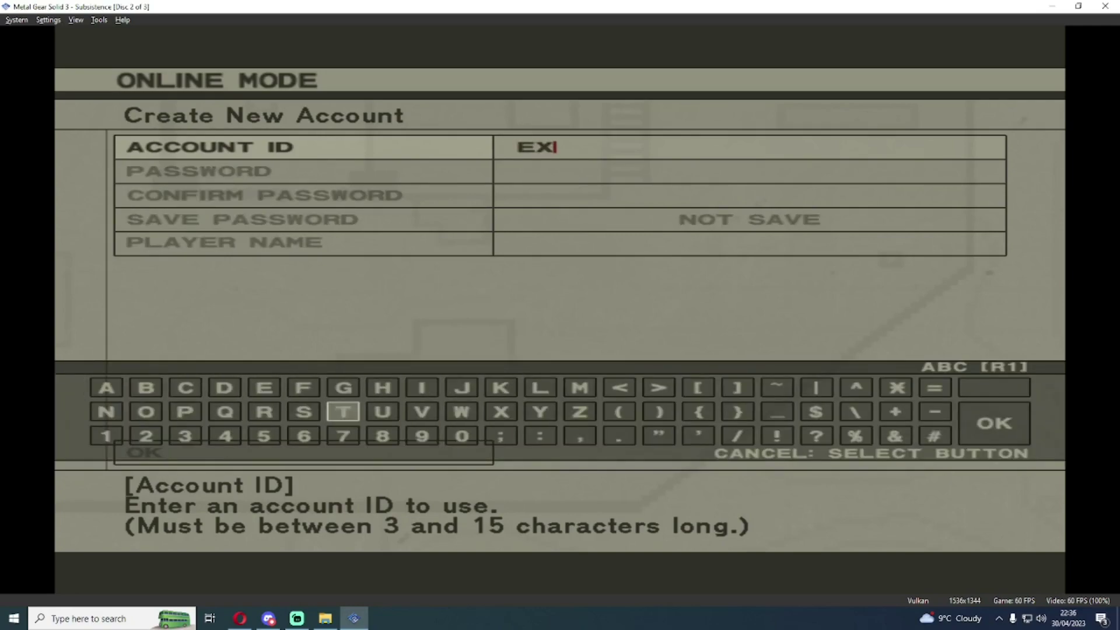
key(Left)
key(Left)
key(Left)
key(Left)
key(Left)
key(Left)
key(Up)
key(Left)
key(Right)
key(Return)
key(Right)
key(Right)
key(Right)
key(Right)
key(Right)
key(Right)
key(Right)
key(Right)
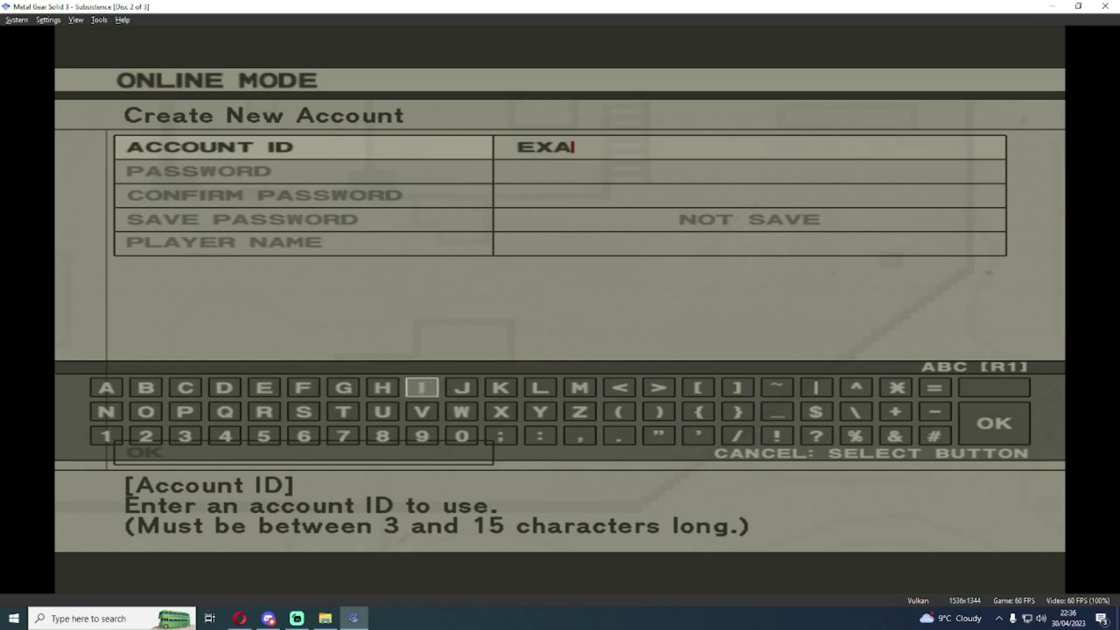
key(Right)
key(Right)
key(Right)
key(Right)
key(Return)
key(Left)
key(Return)
key(Left)
key(Left)
key(Left)
key(Left)
key(Left)
key(Left)
key(Left)
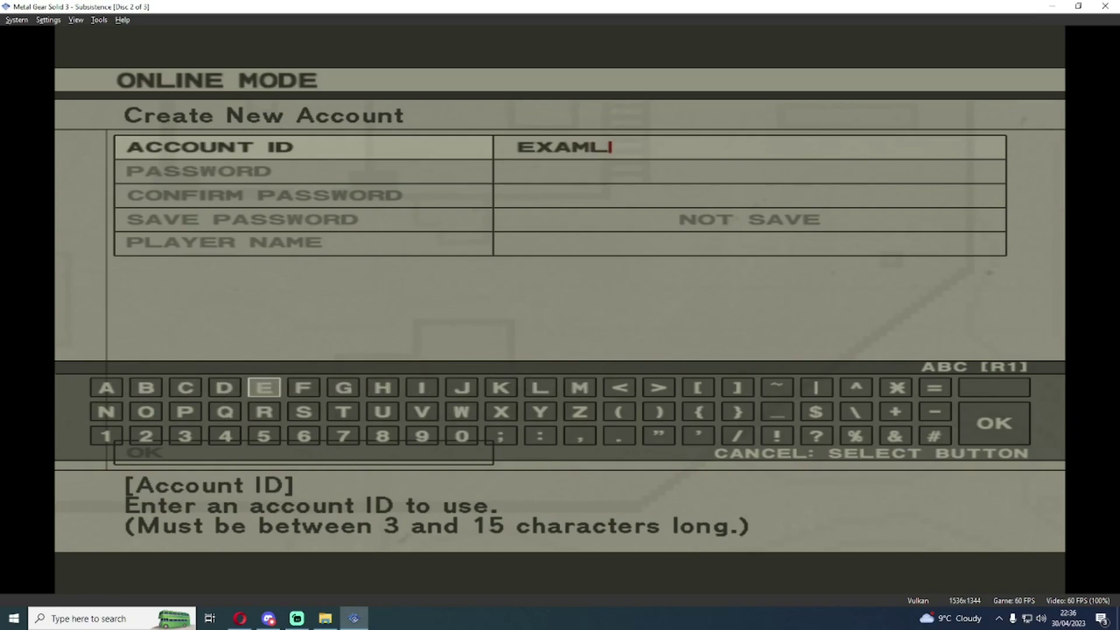
key(Return)
key(Down)
key(Left)
key(Left)
key(Left)
key(Left)
key(Left)
key(Return)
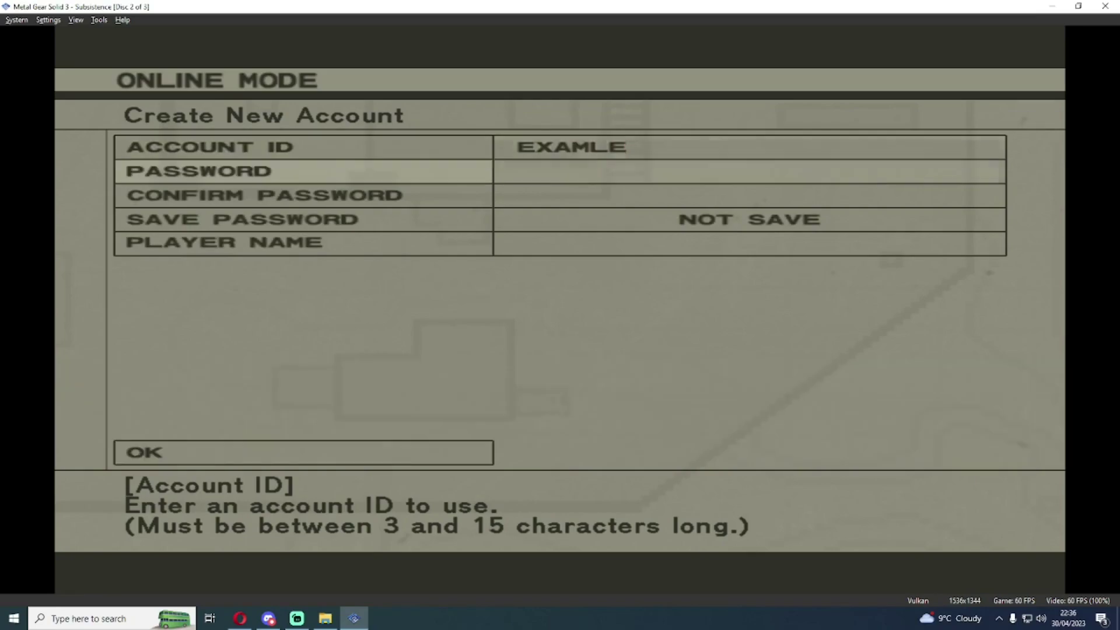
Enter a two-character sample in the new account's password field and confirm it
key(Return)
key(Return)
key(Down)
key(Right)
key(Return)
key(Left)
key(Left)
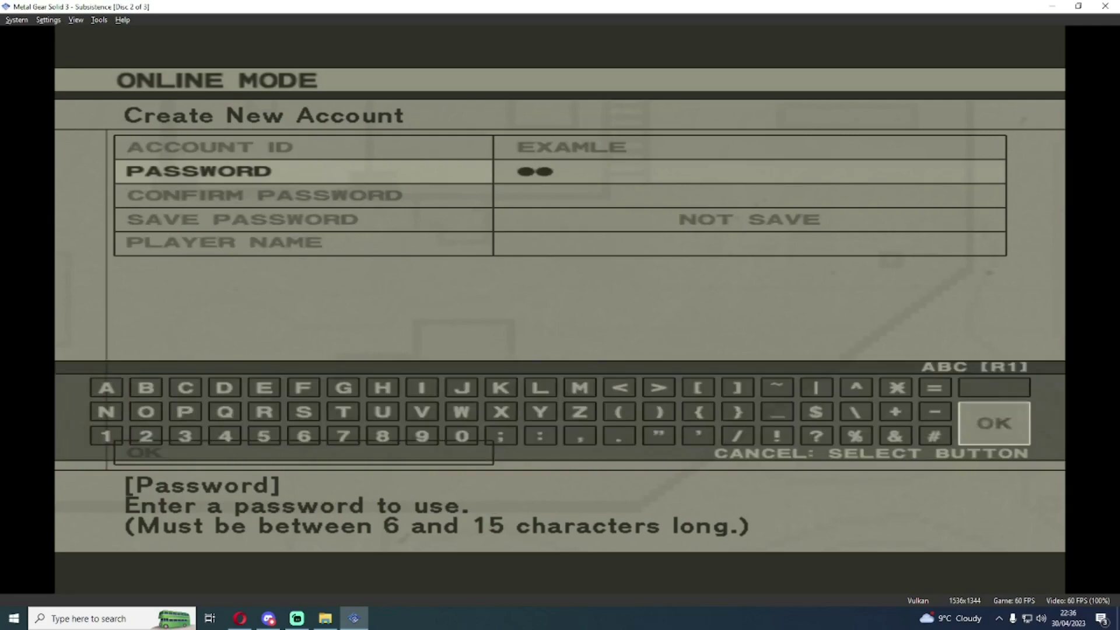
key(Return)
Set the new account's Save Password option to SAVE
key(Down)
key(Right)
key(Up)
key(Up)
key(Up)
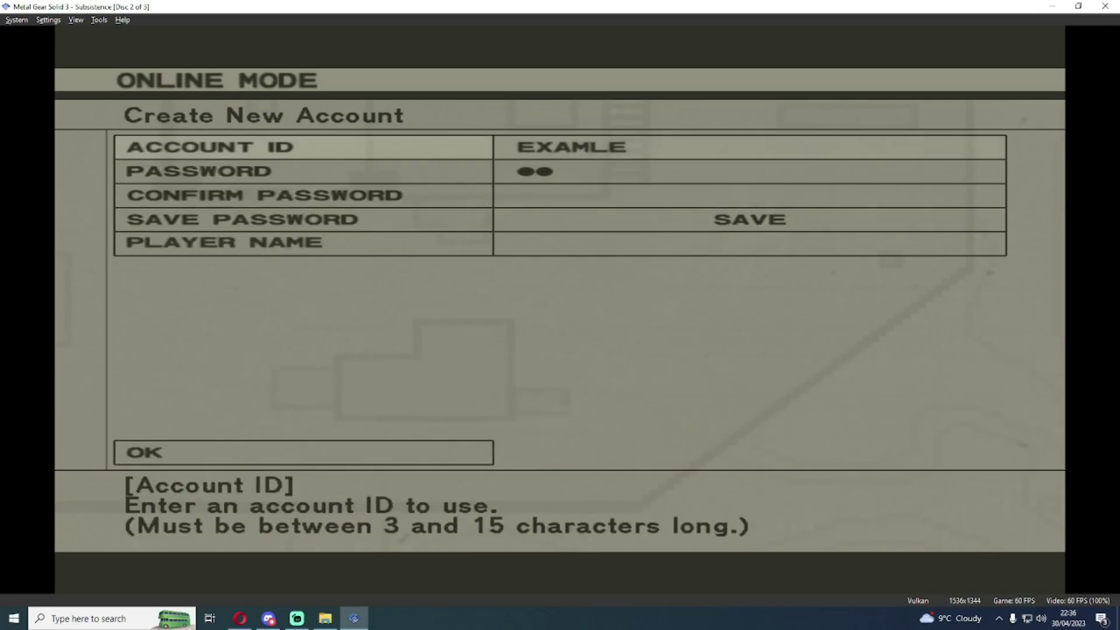
Go through the new account's fields from account ID to player name, and return to the Login Menu without creating it
key(Down)
key(Down)
key(Down)
key(Down)
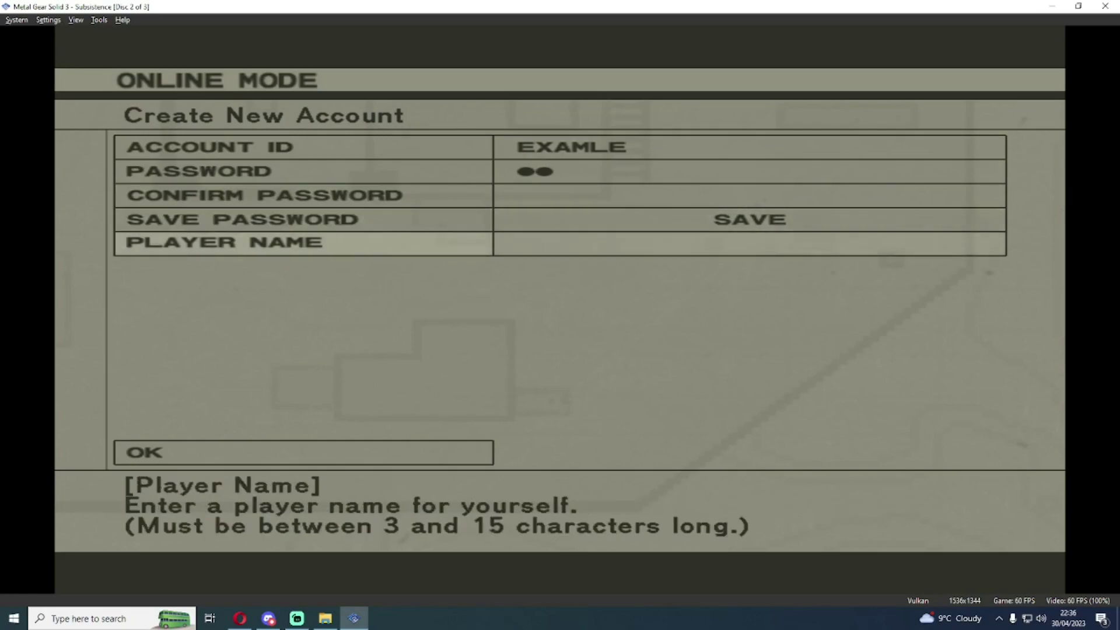
key(Up)
key(Up)
key(Up)
key(Up)
key(Down)
key(Down)
key(Down)
key(Down)
key(Up)
key(Up)
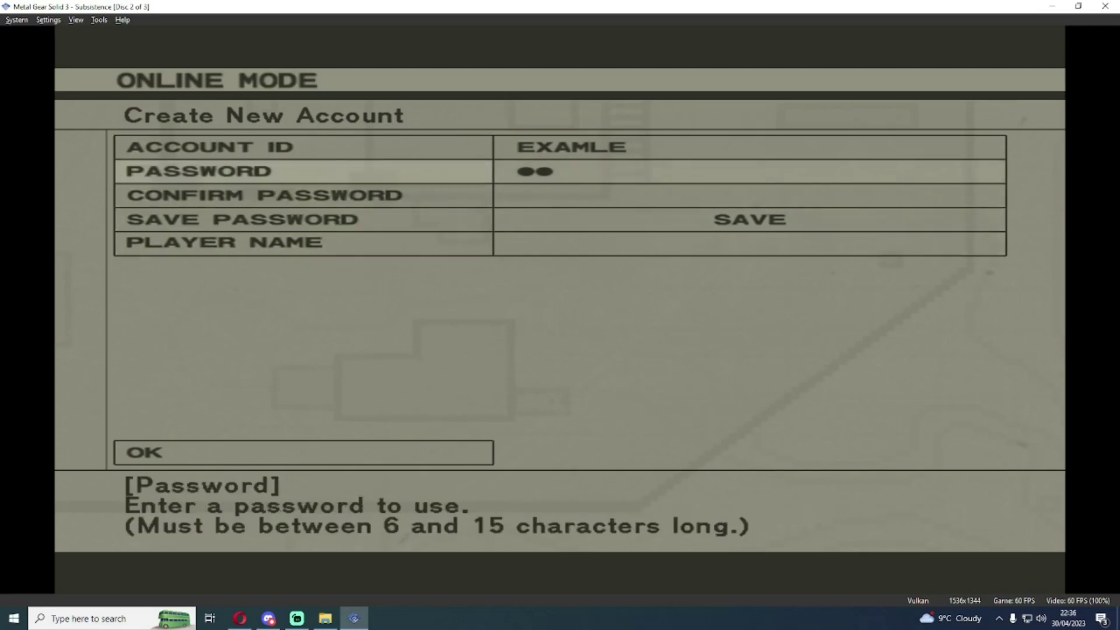
key(Up)
key(Down)
key(Down)
key(Down)
key(Down)
key(k)
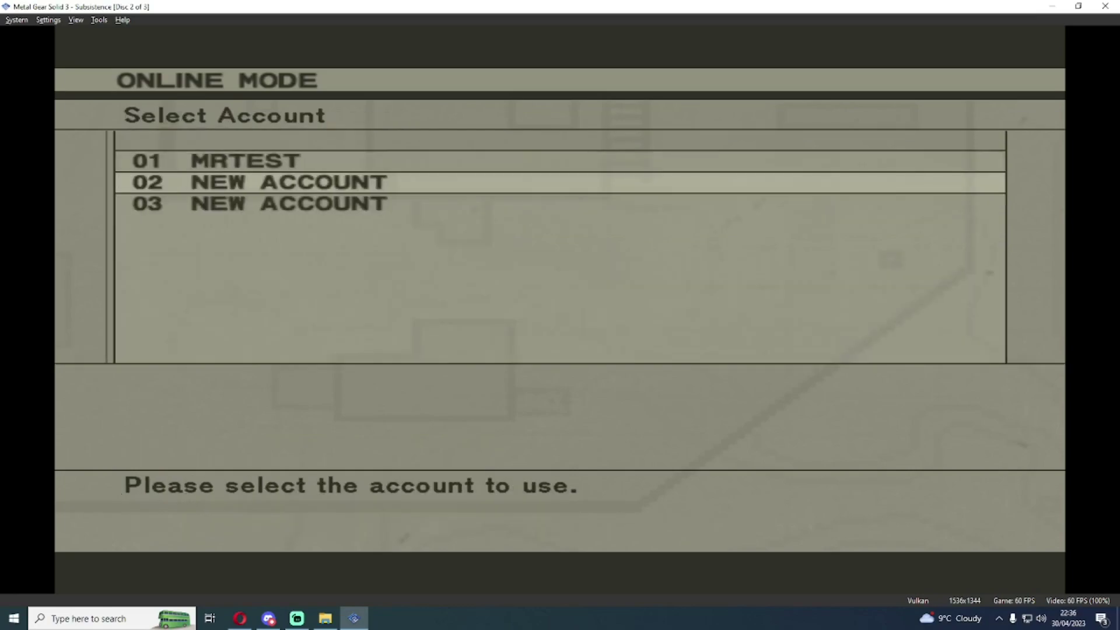
key(k)
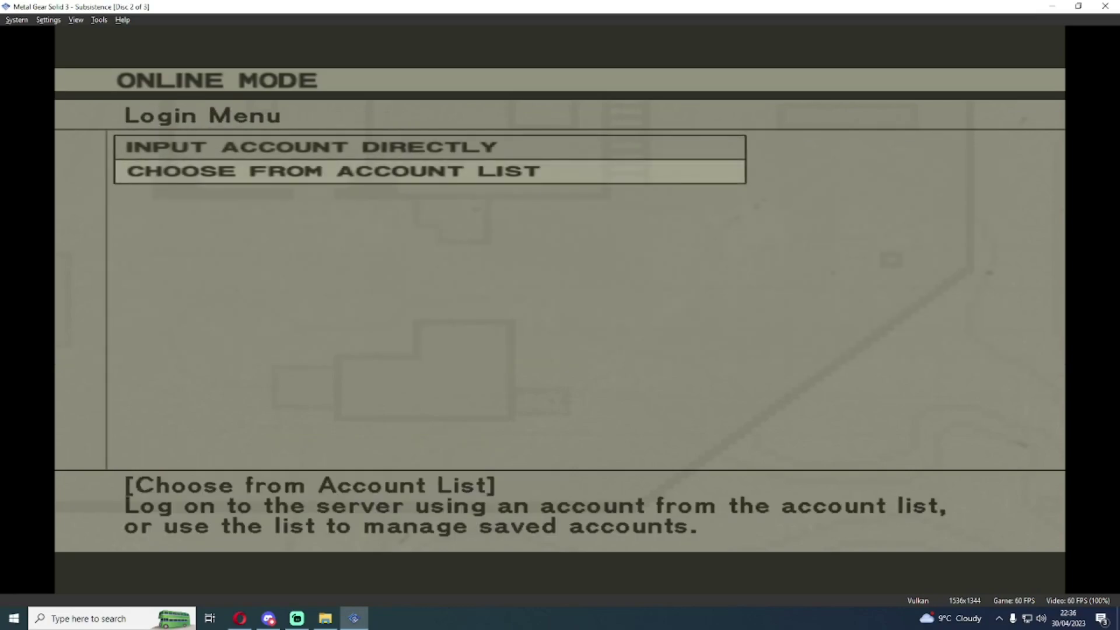
View the account list and the direct account logon form, and return to the Login Menu
key(l)
key(Up)
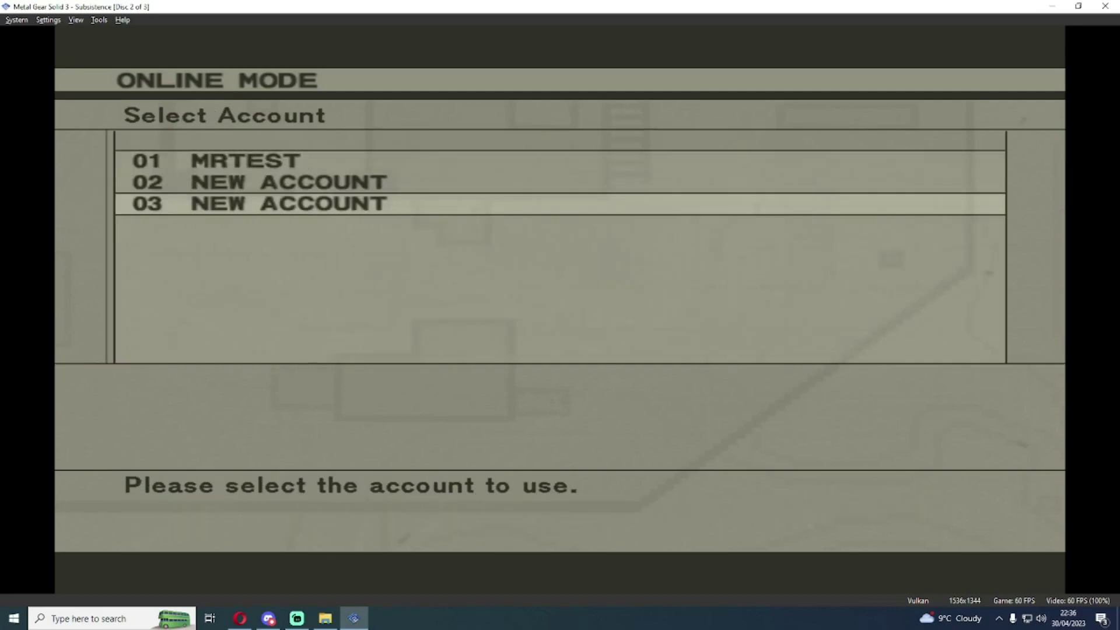
key(k)
key(Up)
key(l)
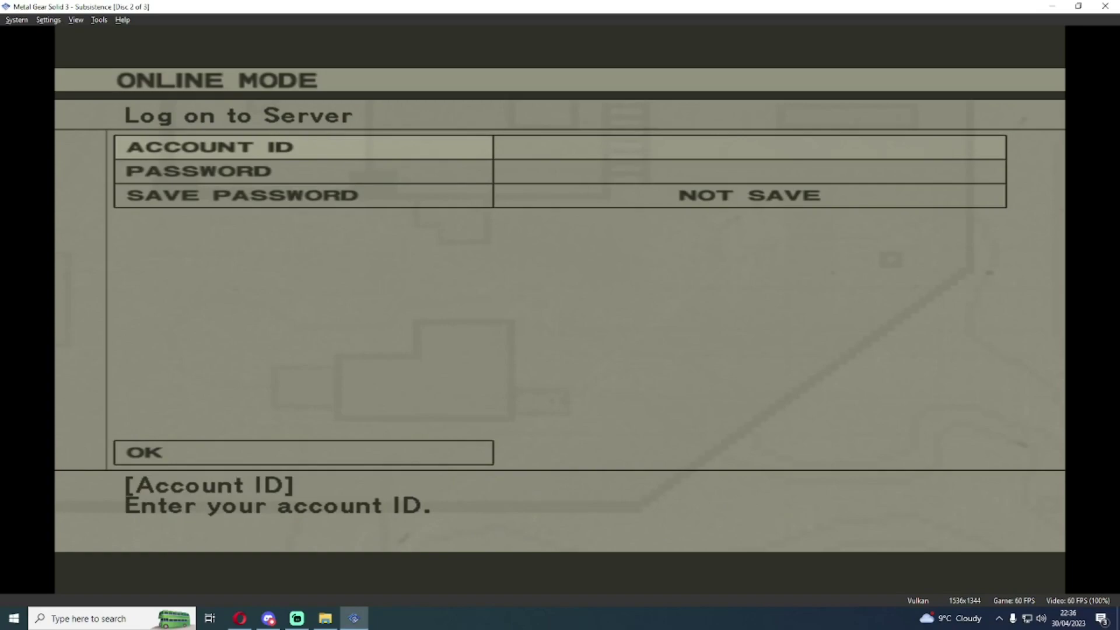
key(k)
key(Down)
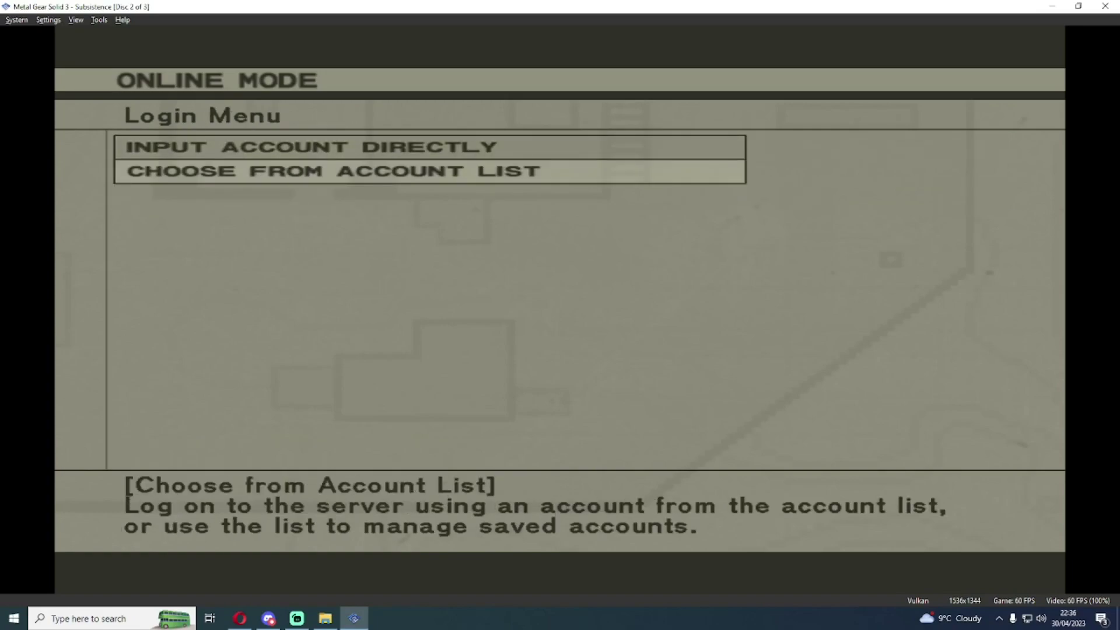
Log on to the server with the saved account in slot 01, using its stored password
key(l)
key(Down)
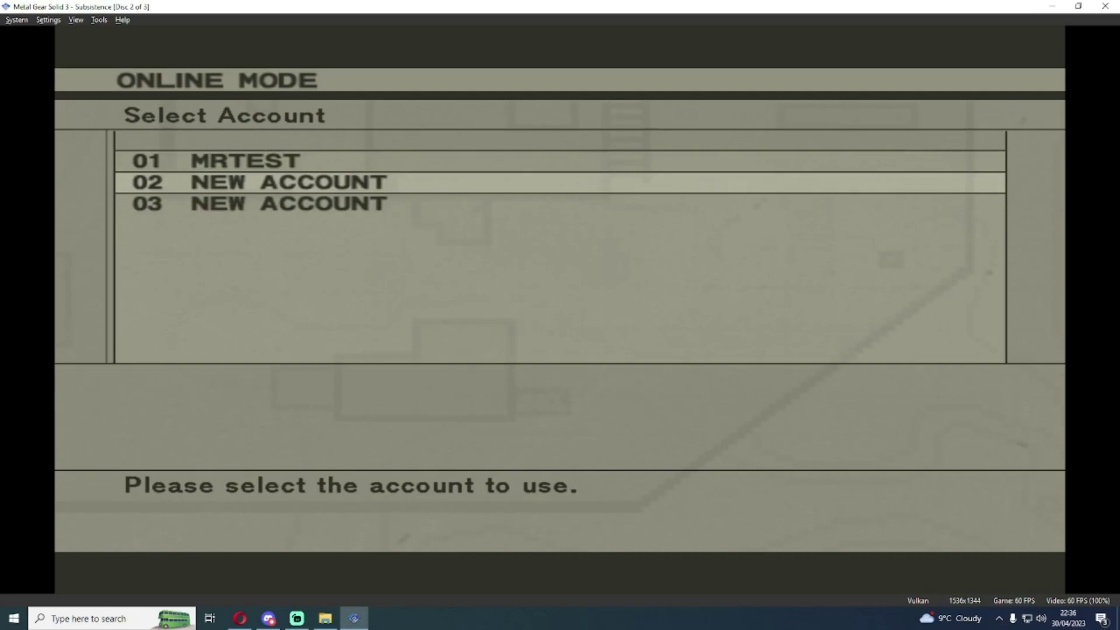
key(Up)
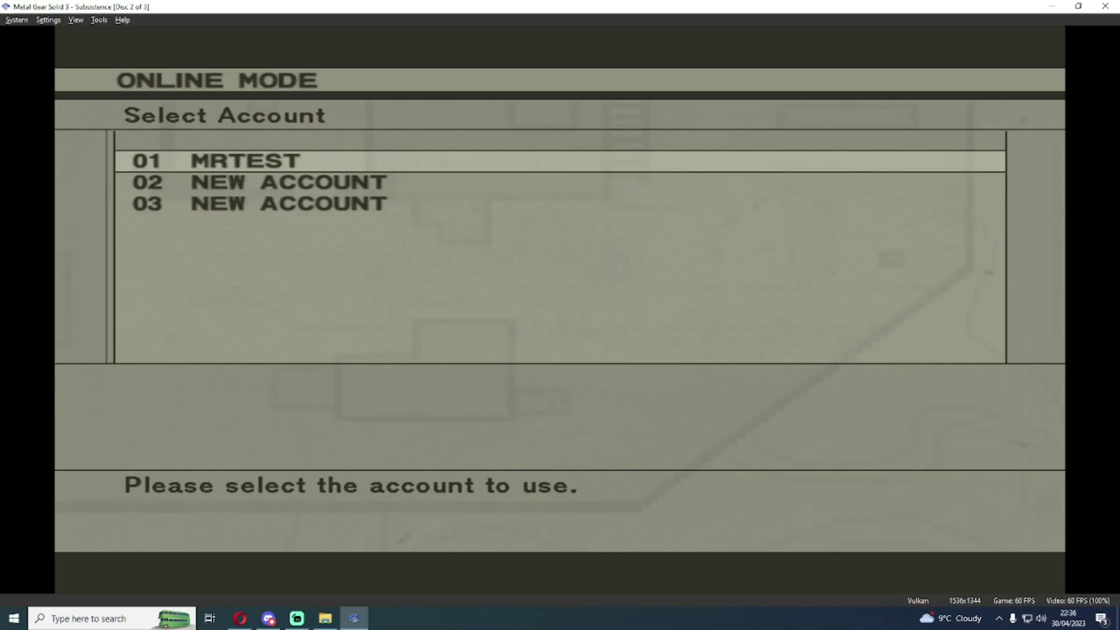
key(l)
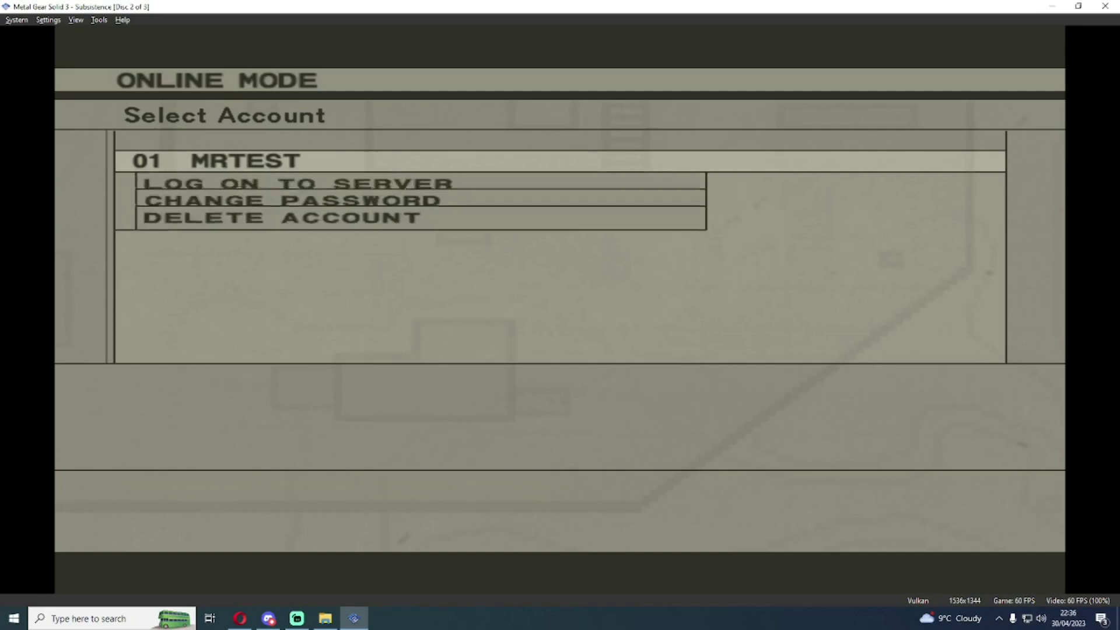
key(l)
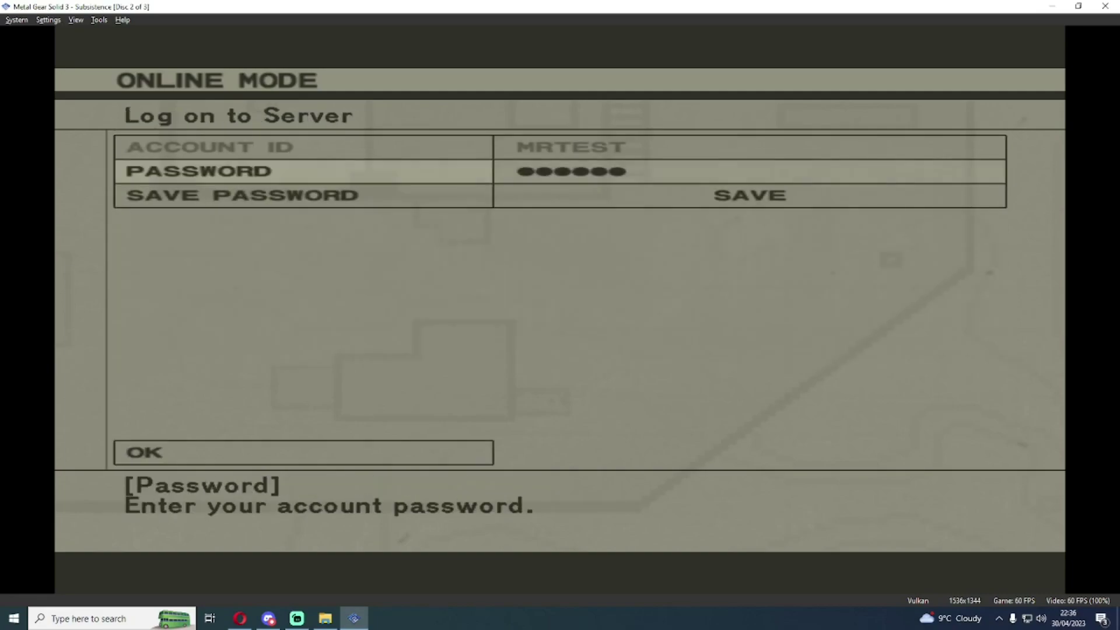
key(Down)
key(Down)
key(l)
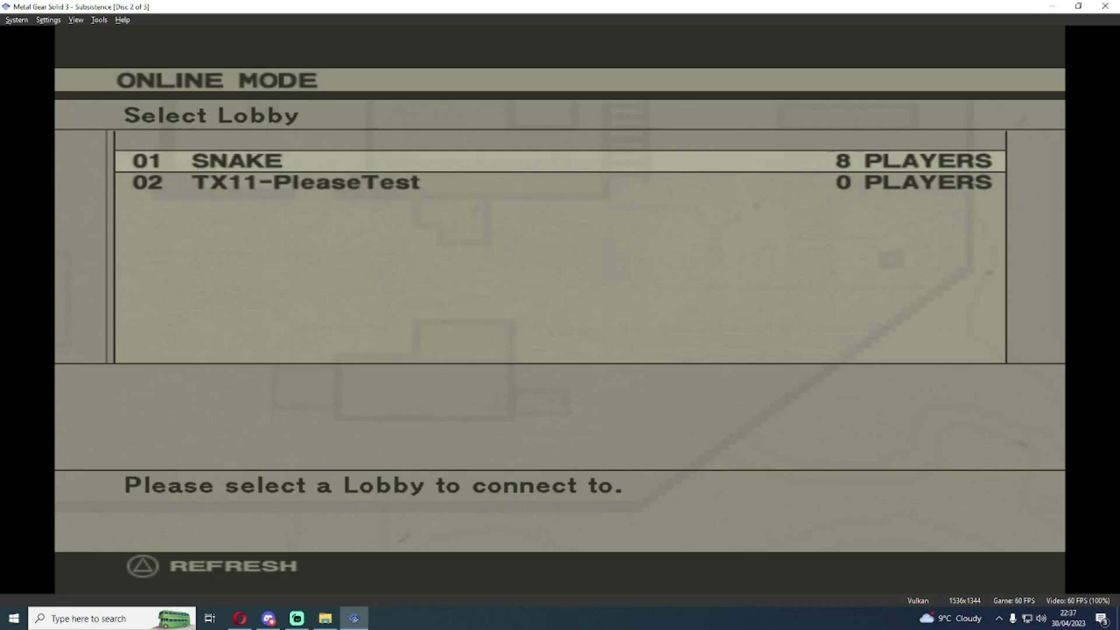
Connect to the SNAKE lobby and highlight the NULLs ShootRoom game in the list of games to join
key(Return)
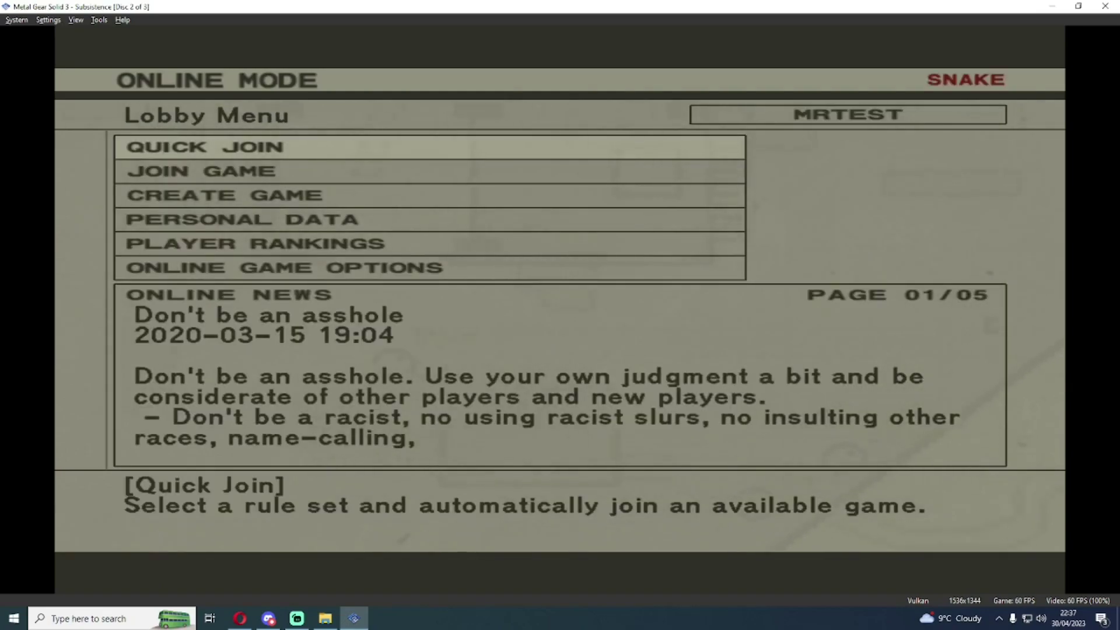
key(Down)
key(Down)
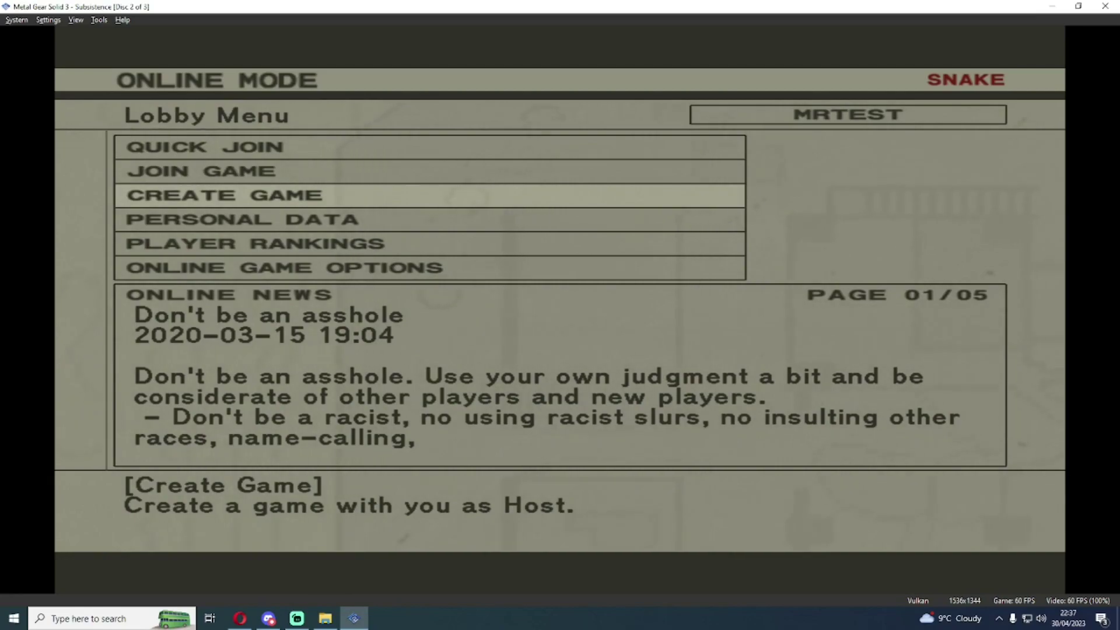
key(Up)
key(Return)
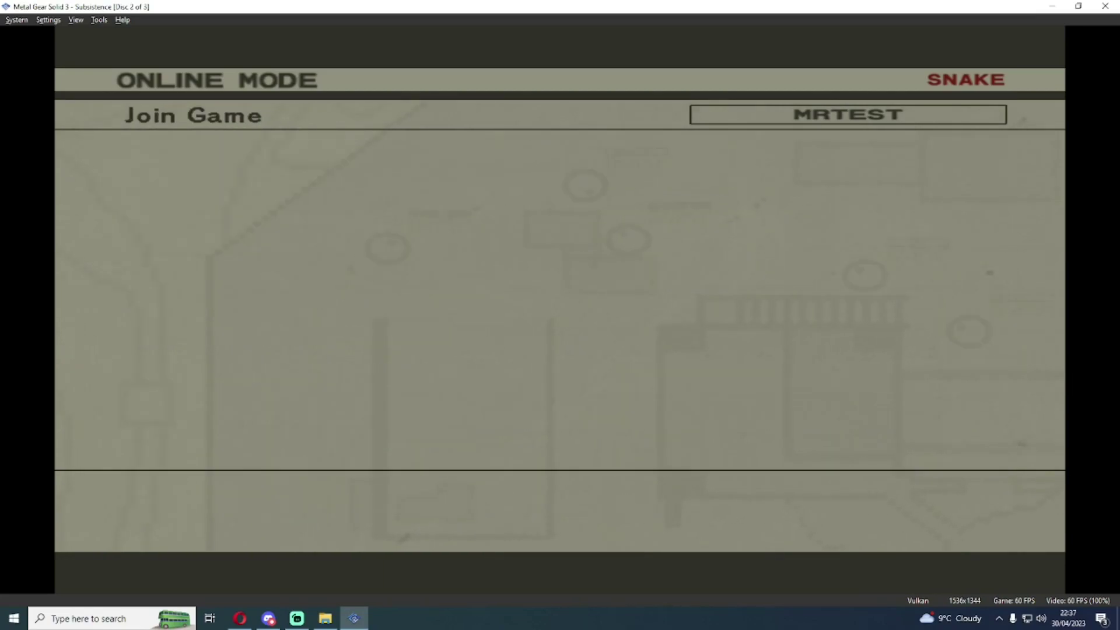
key(Down)
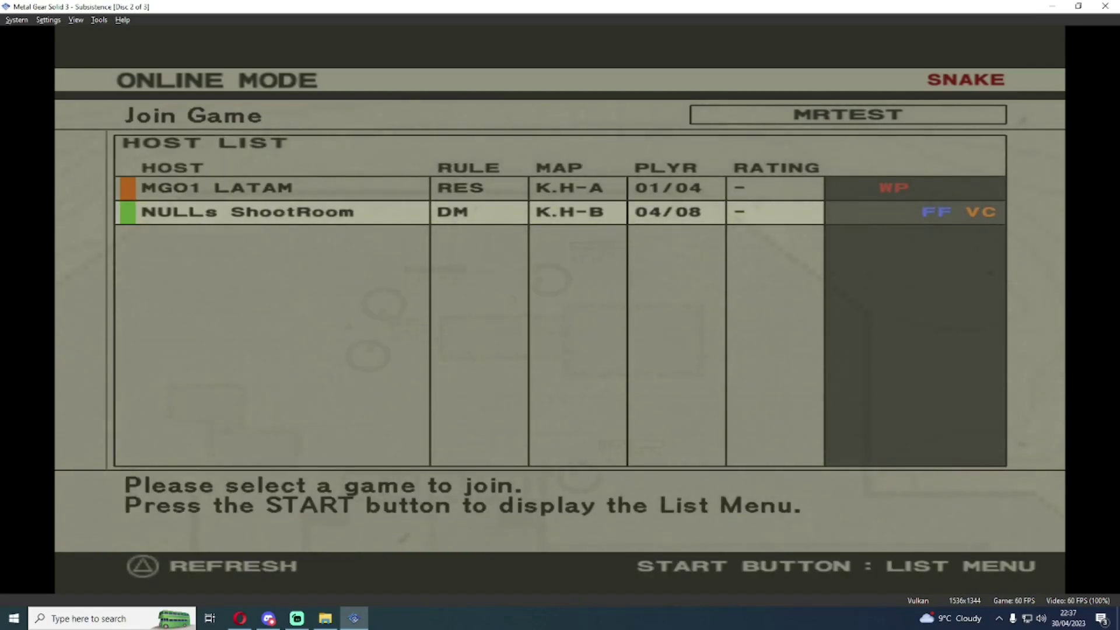